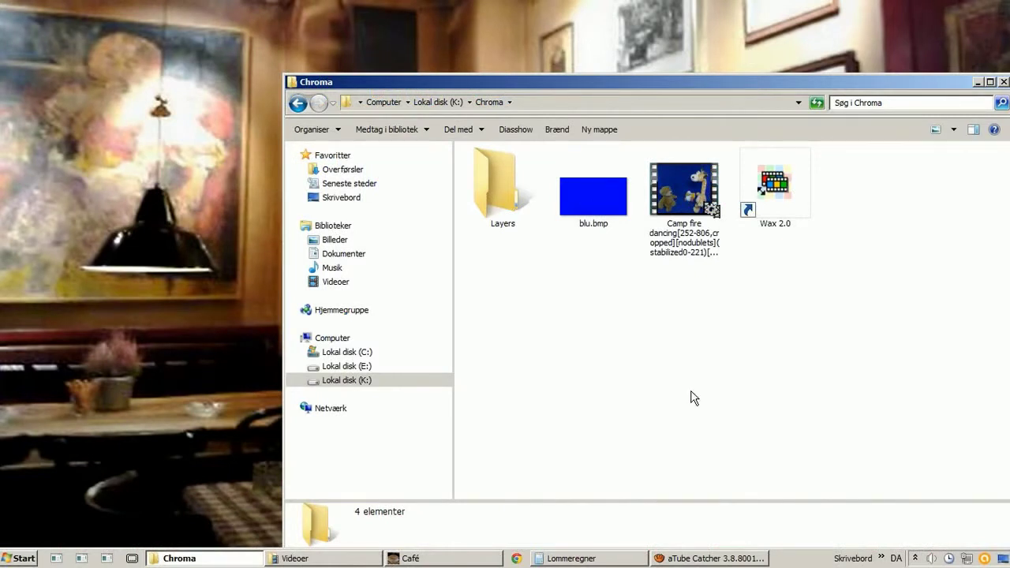
Select the Camp fire dancing AVI in the Chroma folder and bring up its context menu
click(677, 185)
right_click(676, 185)
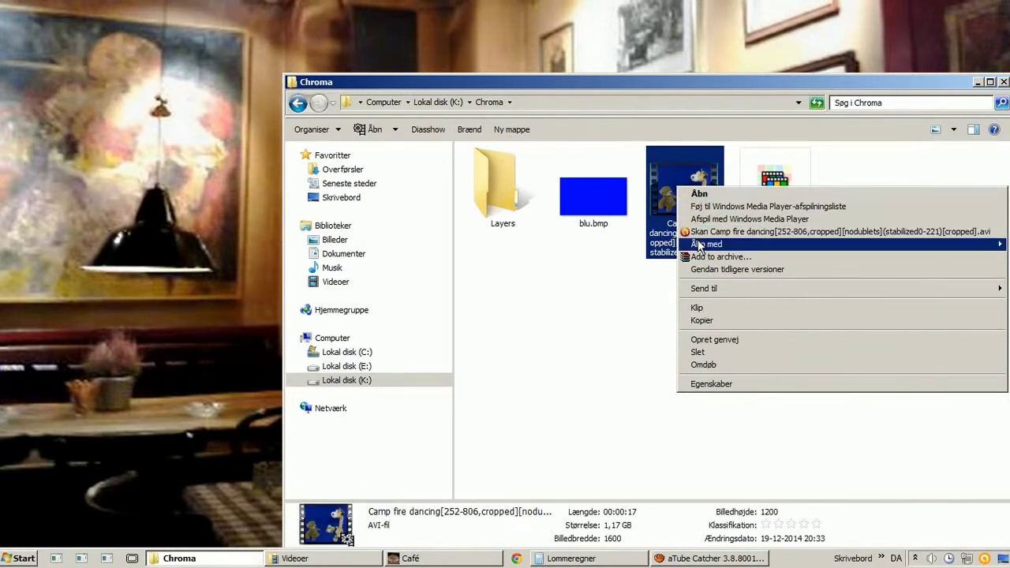
Open the Camp fire dancing AVI with VirtualDub and set the display zoom to 50%
mouse_move(693, 245)
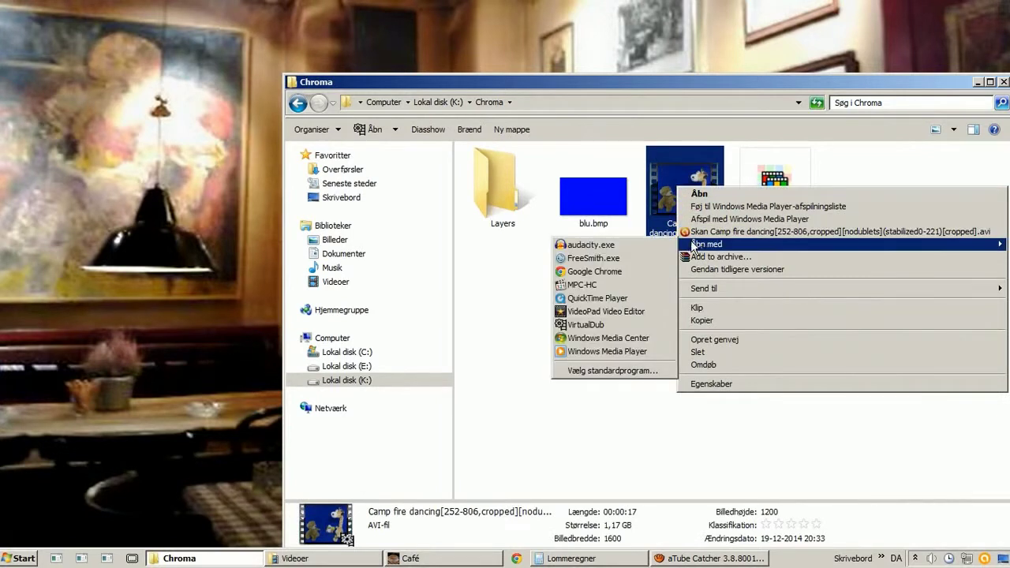
click(586, 324)
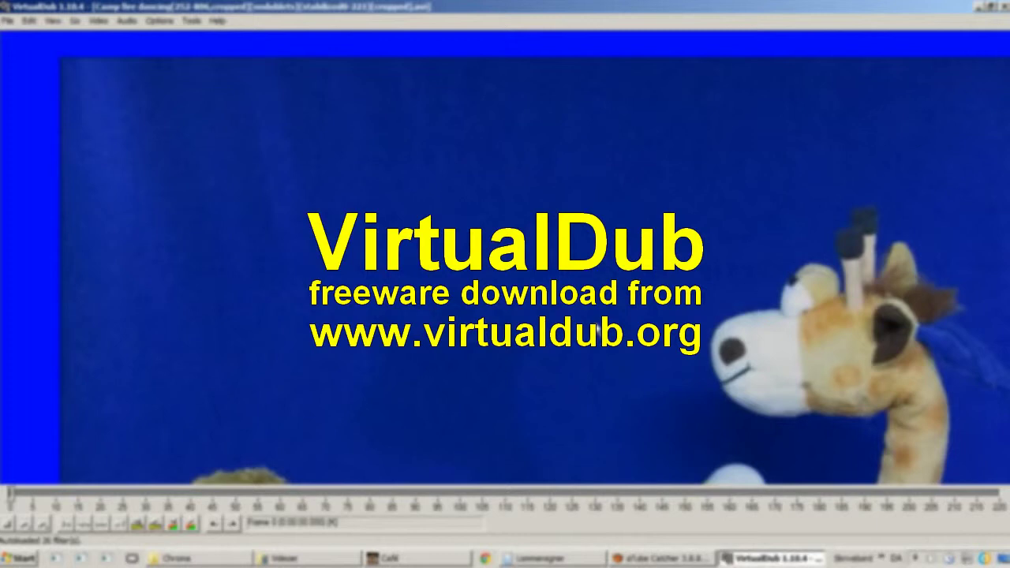
right_click(488, 258)
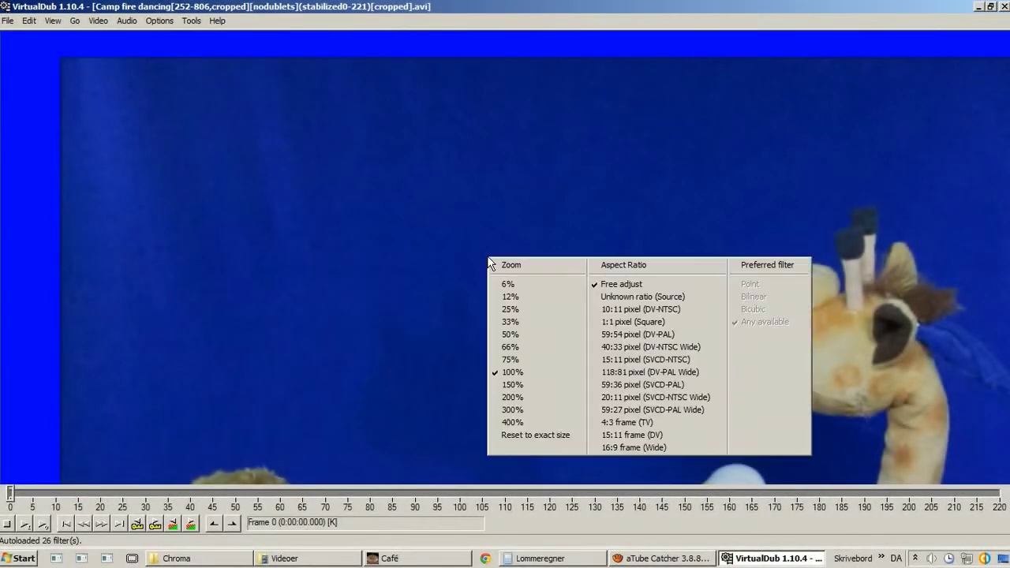
click(520, 335)
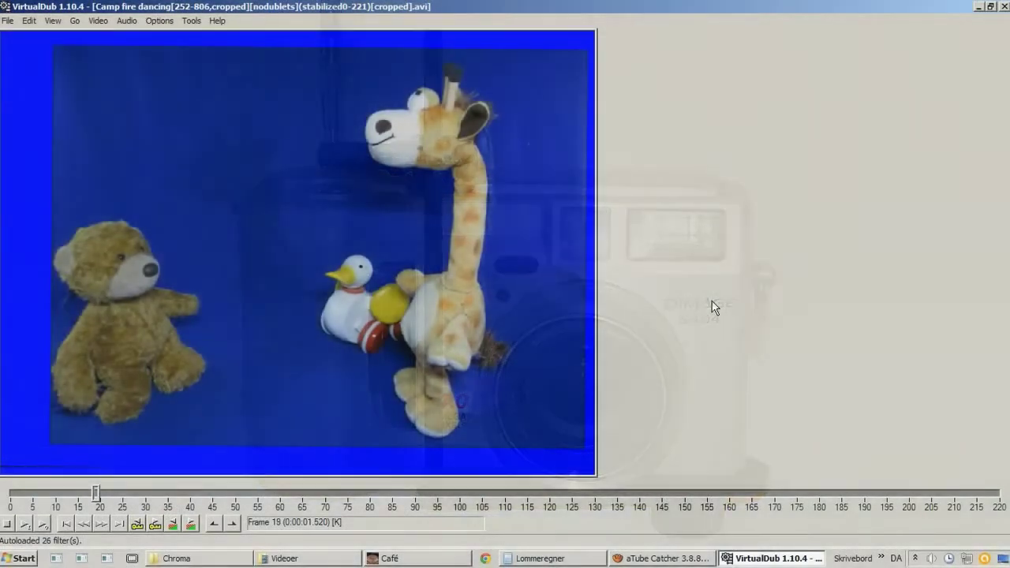
Step back one frame to reach frame 17
key(Left)
key(Left)
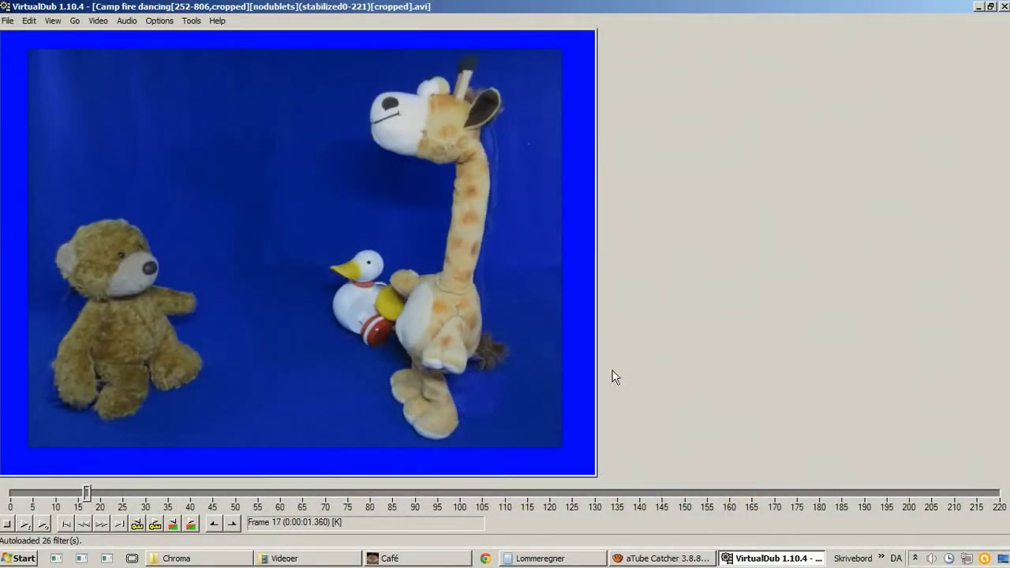
Mark frames 0–17 as the selection and add the Motion filter from the filter list
click(233, 523)
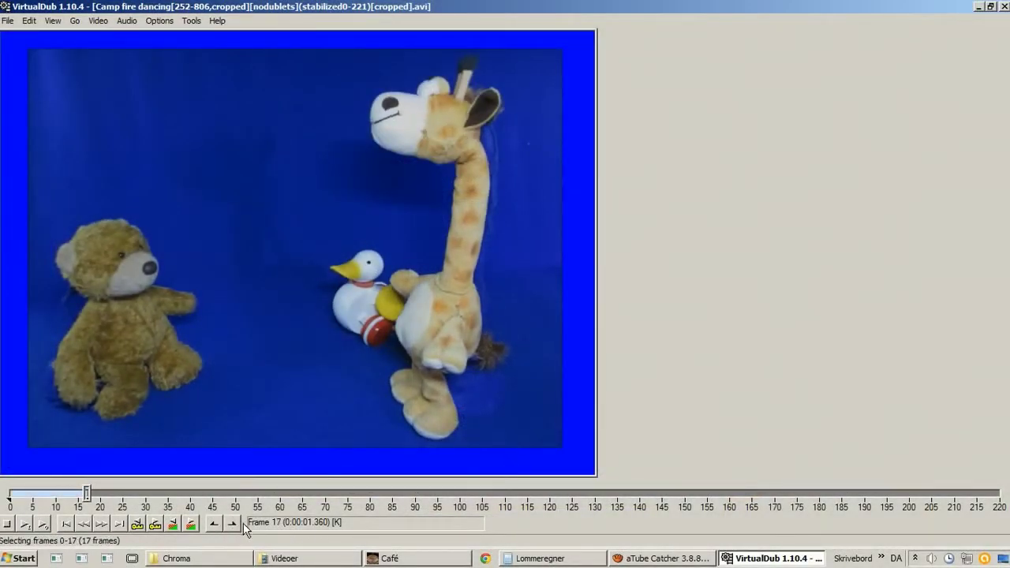
click(67, 524)
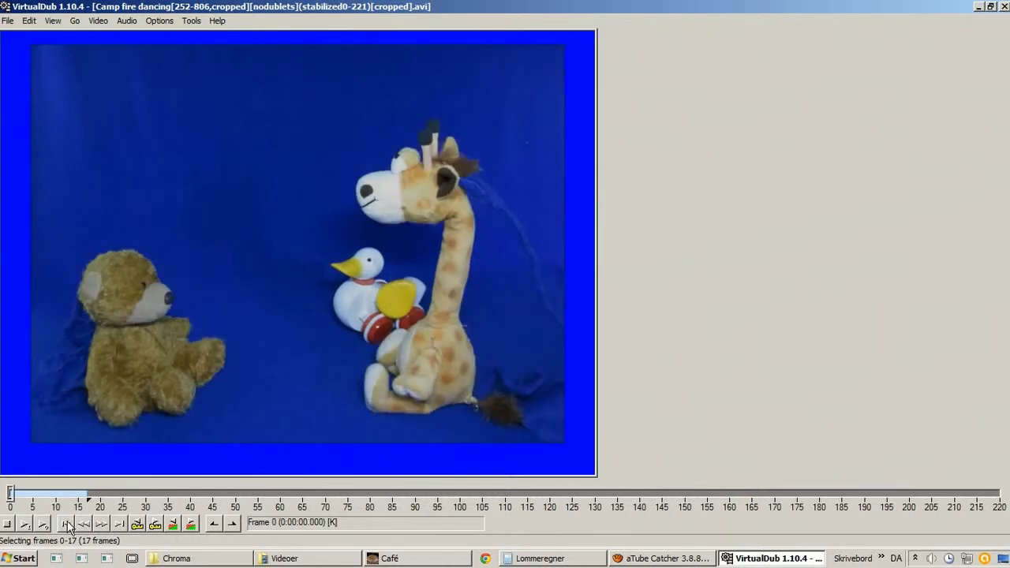
key(ctrl+f)
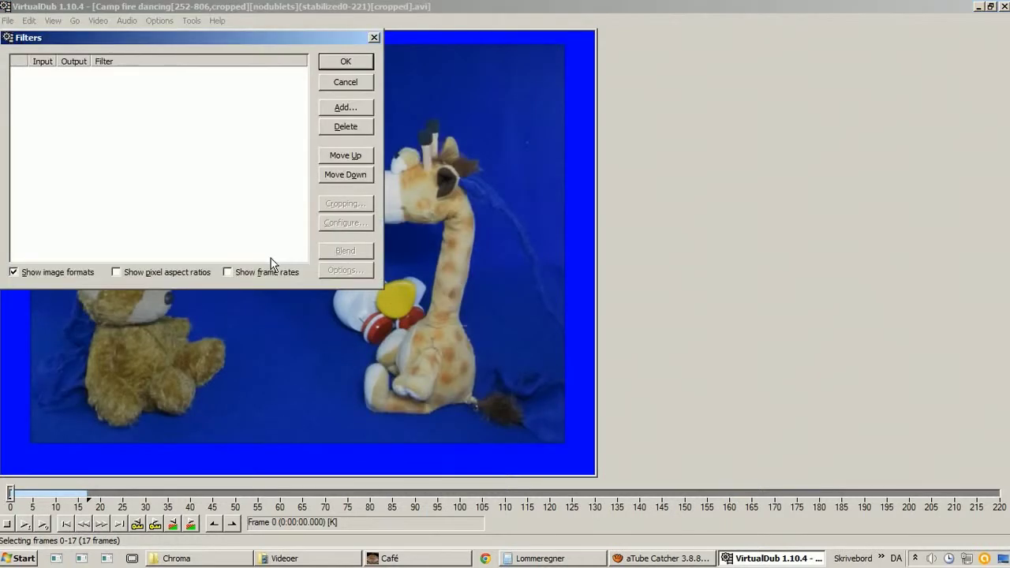
click(332, 112)
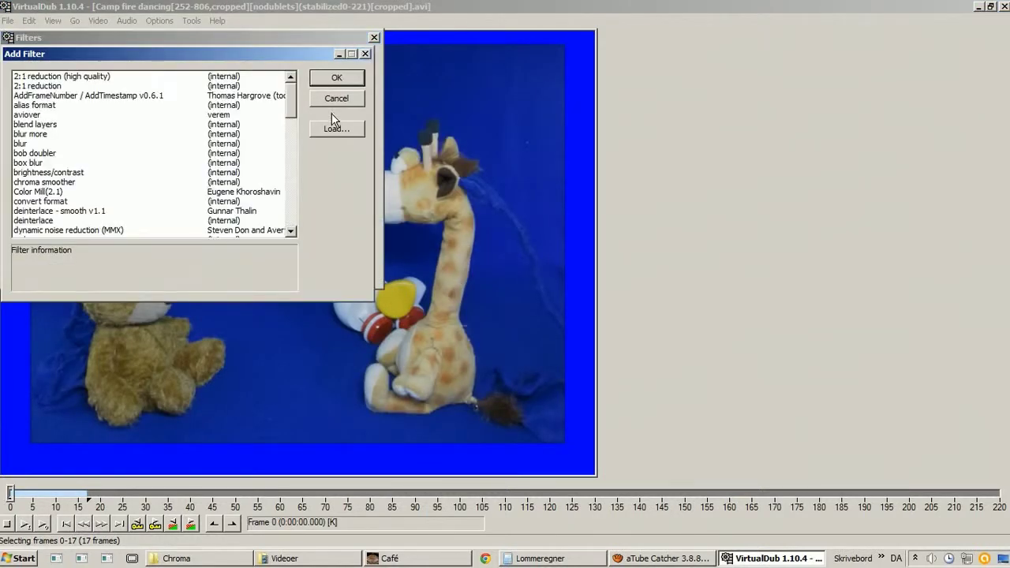
key(m)
key(Down)
key(Down)
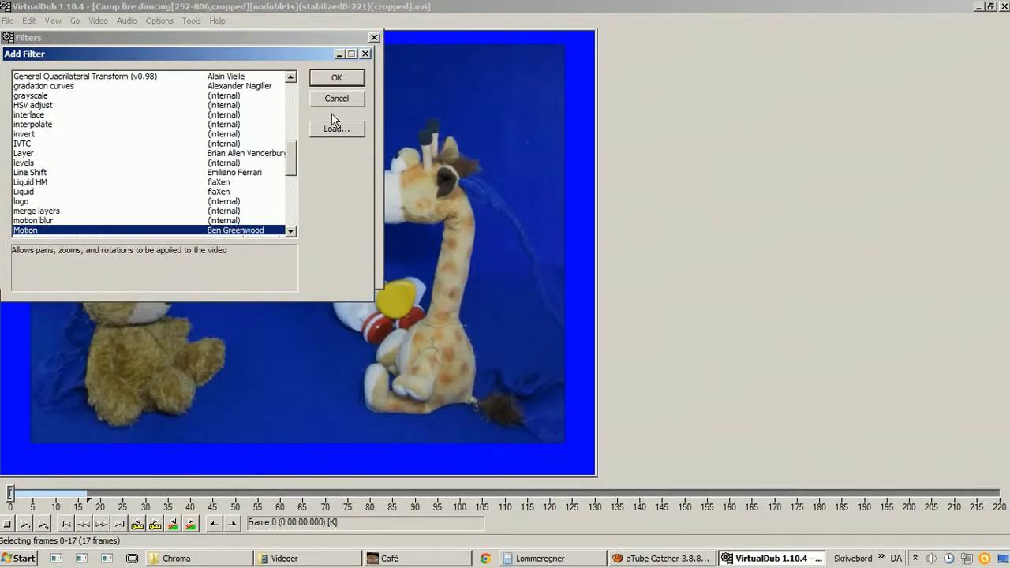
key(Return)
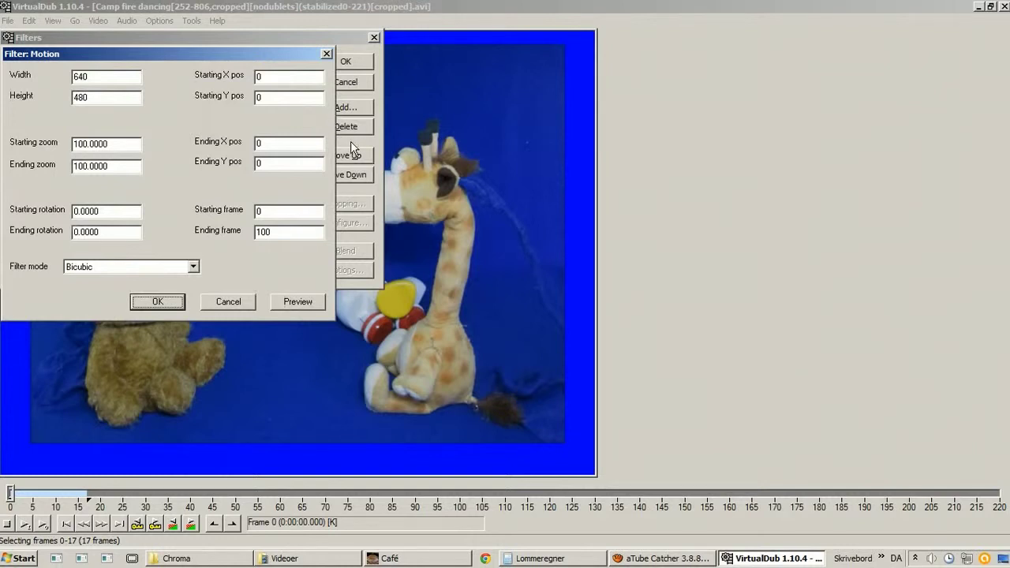
Set the Motion output size to 1600×1200 and open a 50% preview beside the dialog
drag(93, 77, 60, 78)
text(1600)
drag(90, 98, 63, 102)
click(280, 302)
right_click(423, 208)
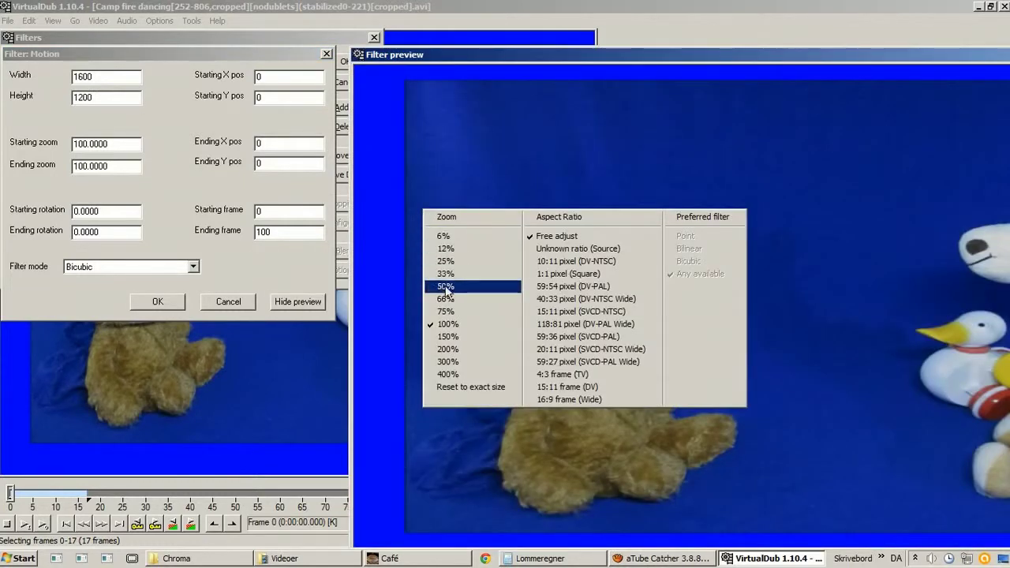
click(446, 286)
drag(562, 66, 578, 30)
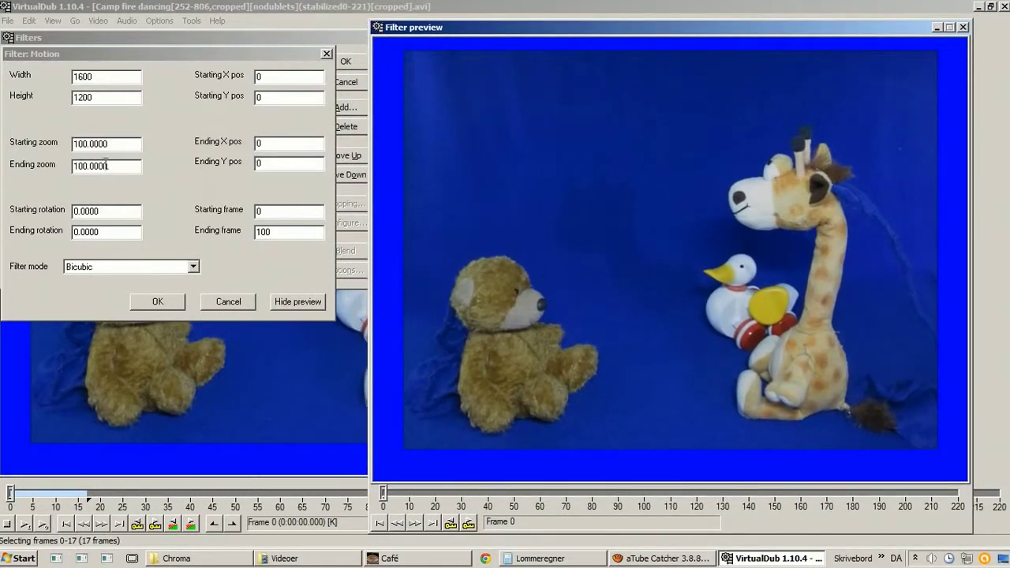
Try starting zoom values of 200, 100 and 50 in the preview
click(77, 143)
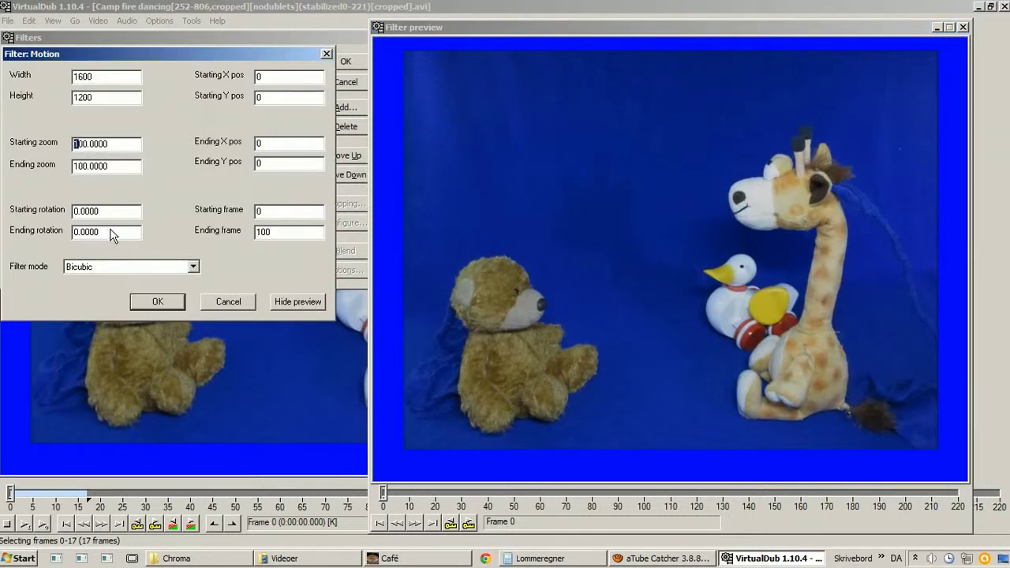
text(2)
click(497, 232)
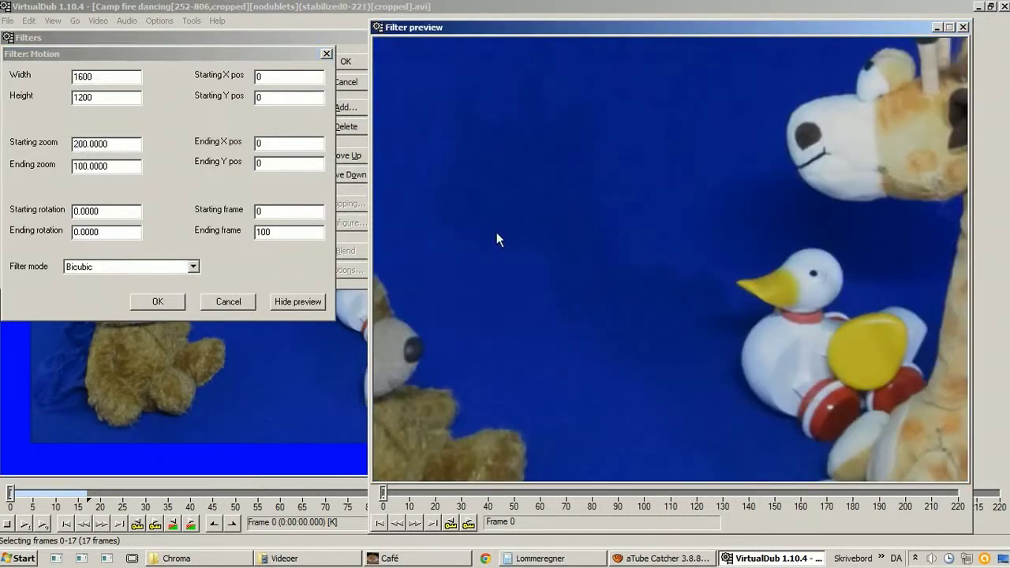
click(75, 143)
text(1)
click(577, 242)
click(82, 142)
drag(81, 142, 67, 144)
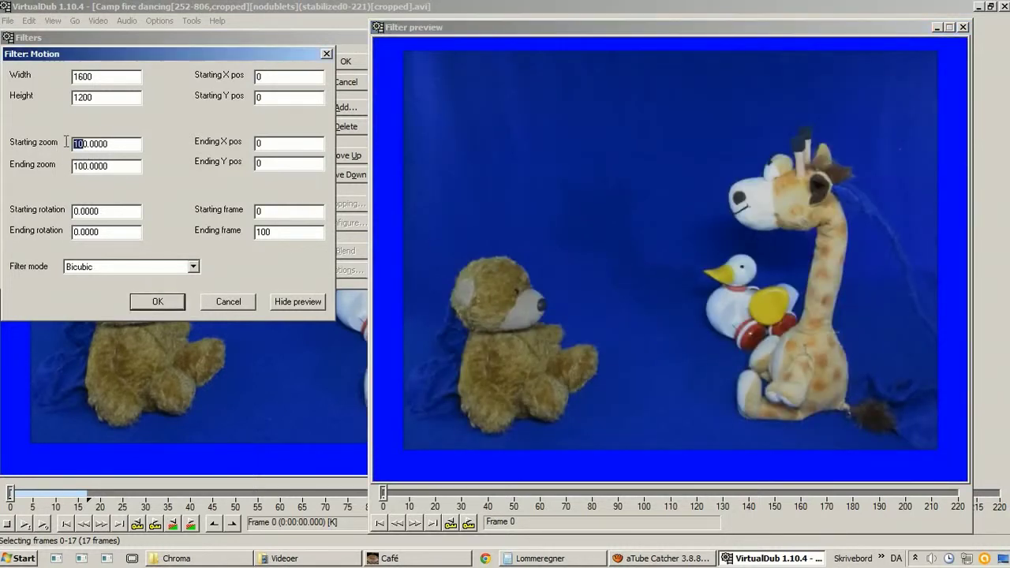
text(5)
click(451, 232)
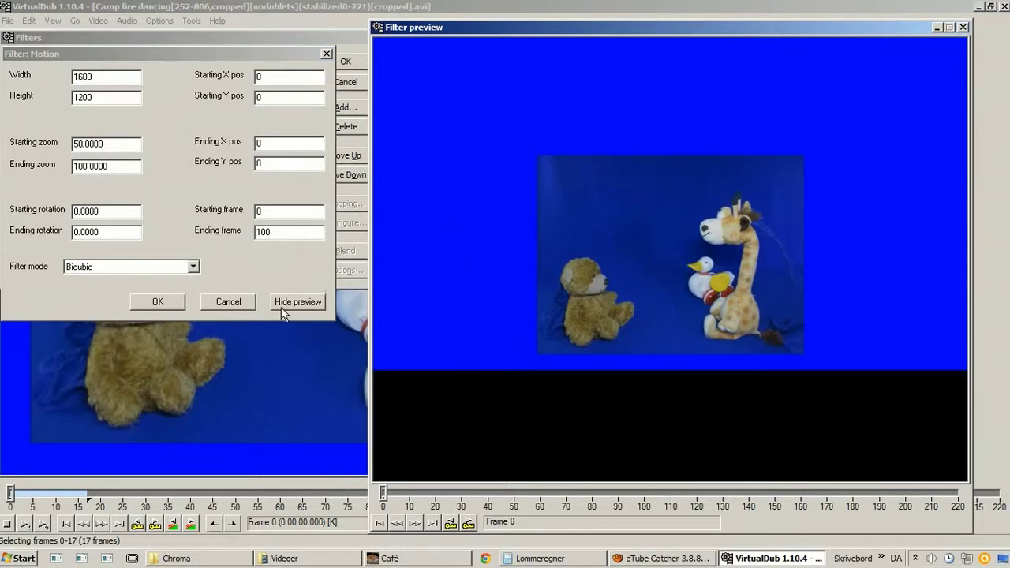
drag(79, 144, 71, 143)
Restore starting zoom 100, accept the Motion filter, and add the resize filter
text(10)
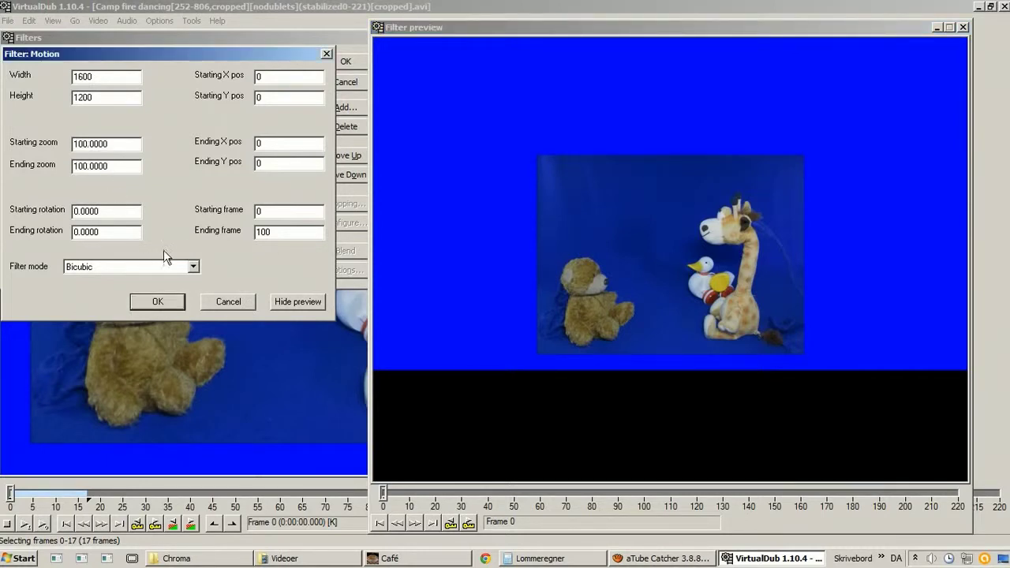
click(169, 302)
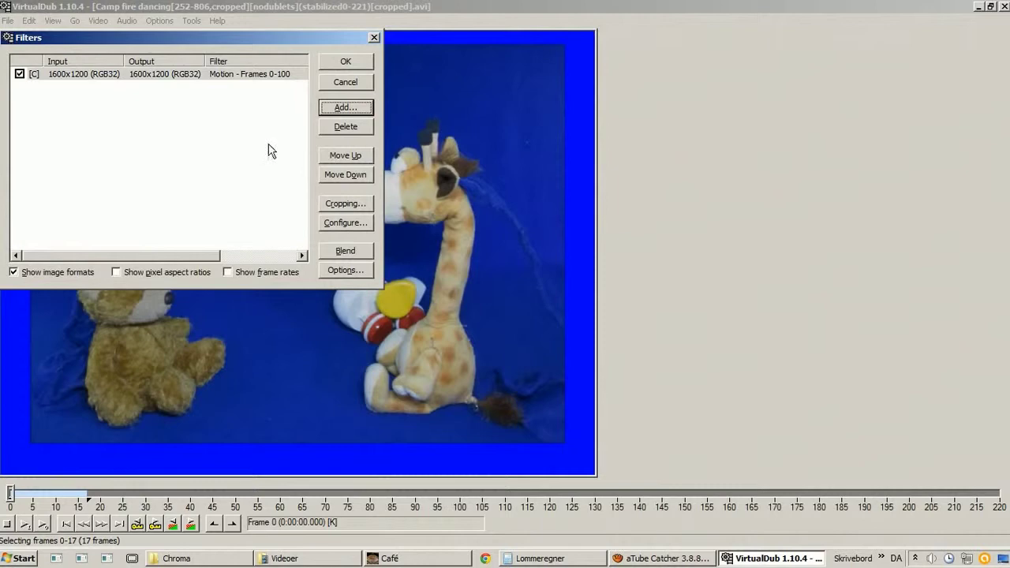
click(335, 111)
key(r)
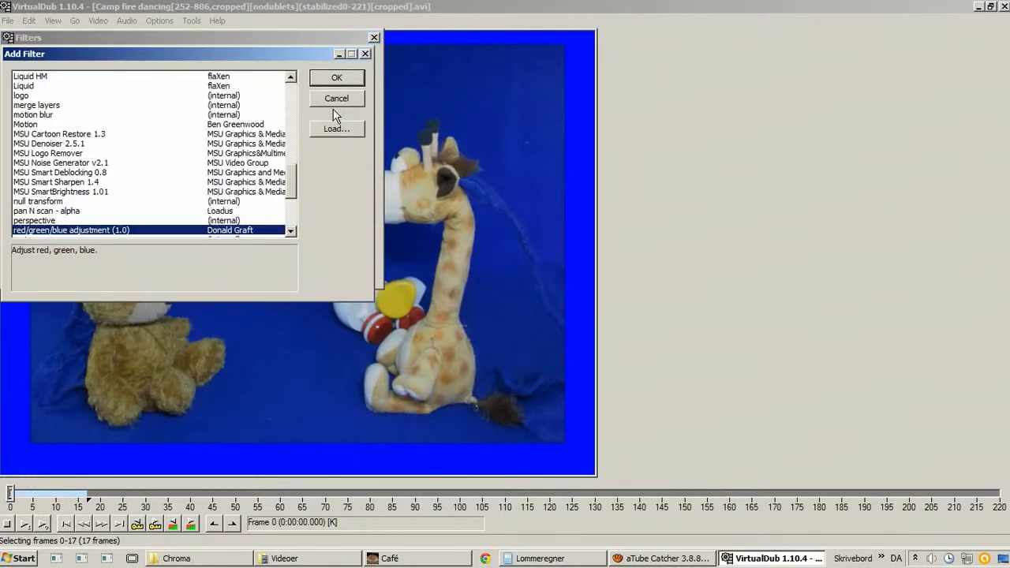
key(Down)
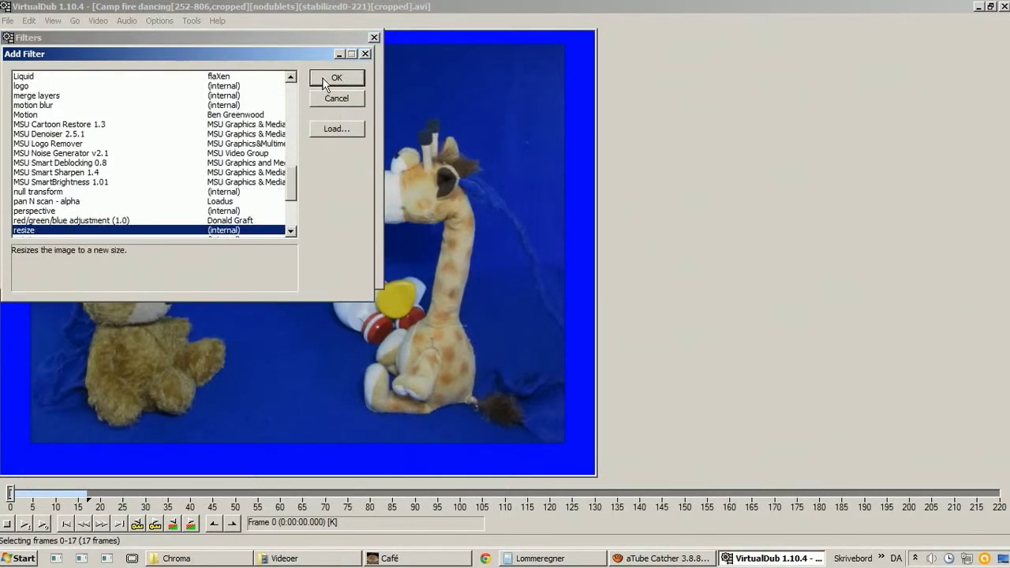
click(323, 79)
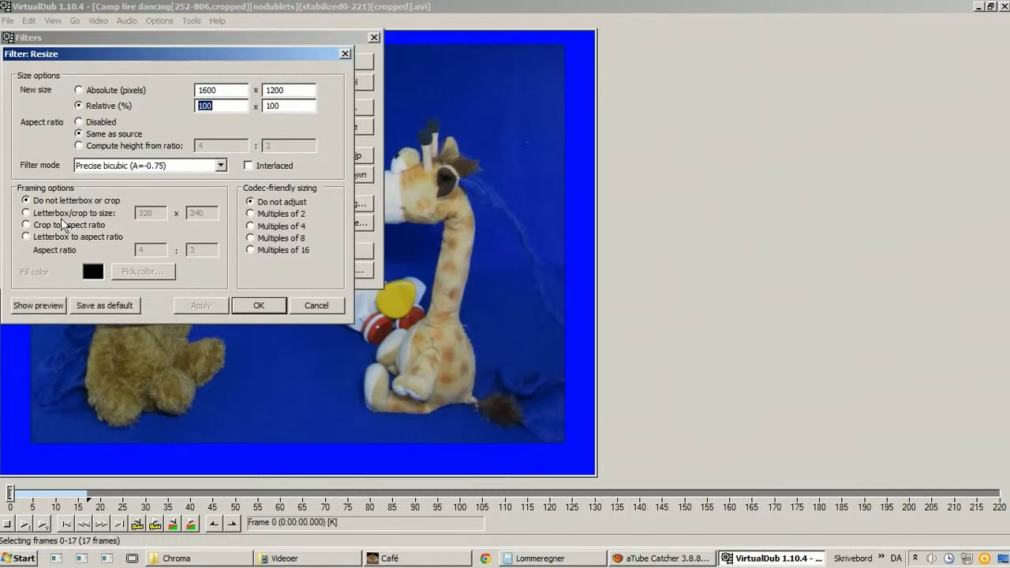
Letterbox the resize output to 3000×3000 with a bright blue fill colour
click(28, 213)
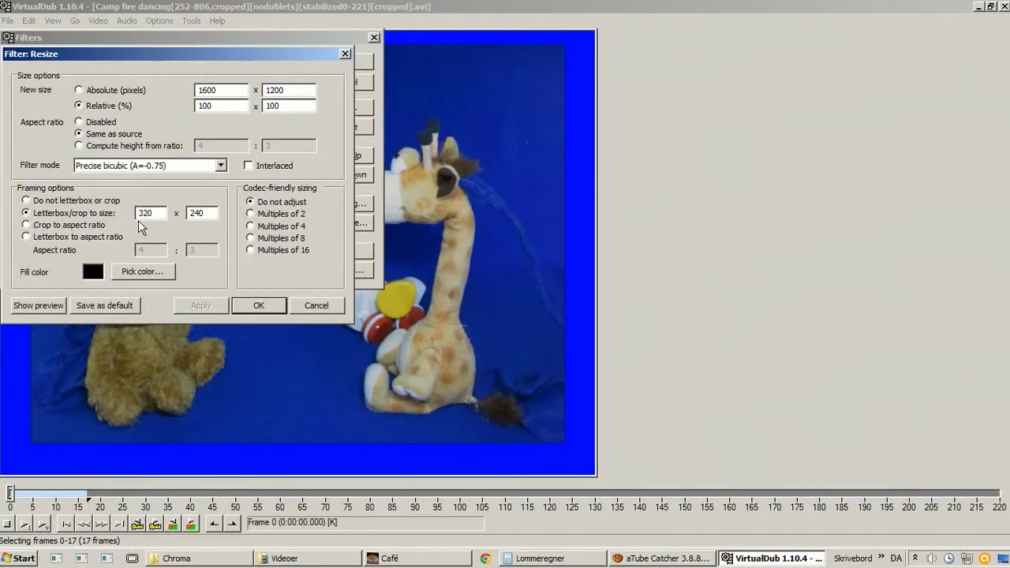
drag(159, 213, 124, 215)
text(3000)
drag(203, 215, 162, 214)
text(3000)
click(134, 273)
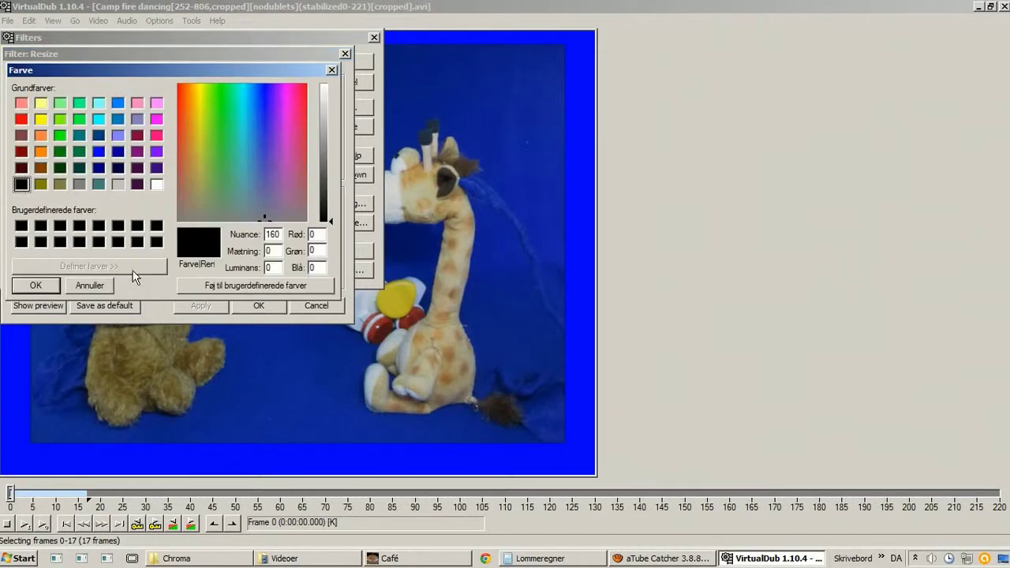
click(98, 150)
click(38, 284)
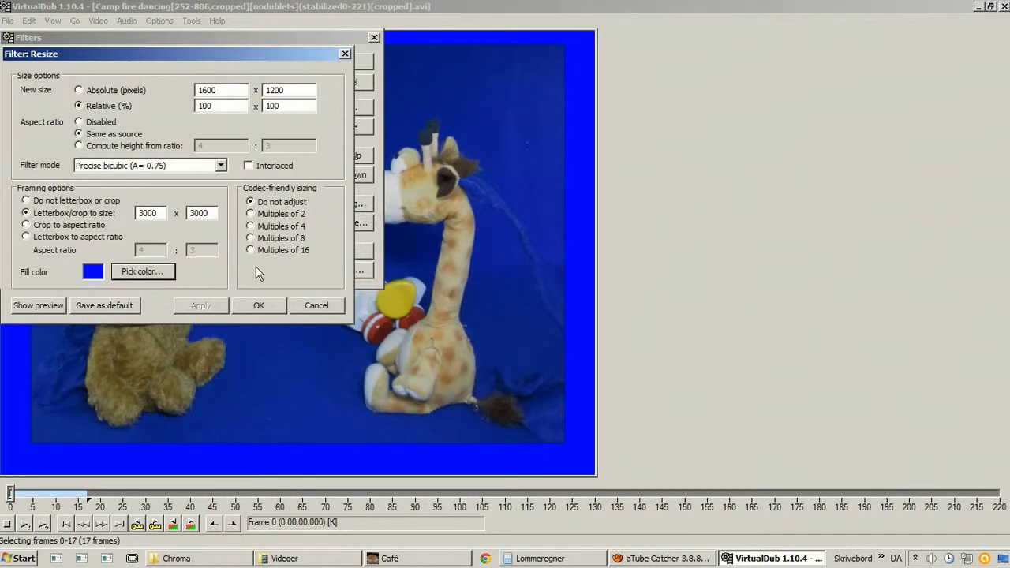
click(265, 305)
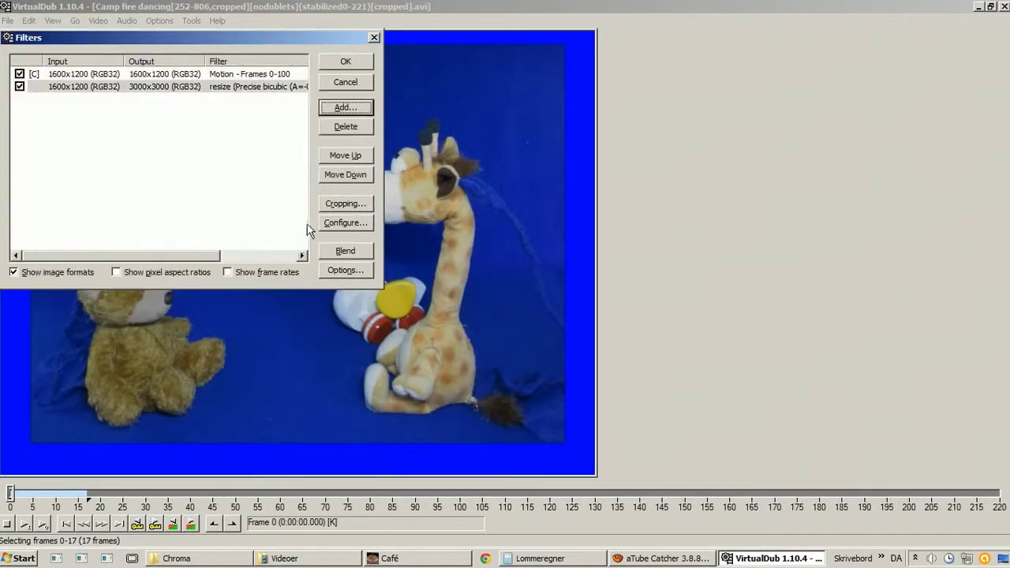
Move the resize filter above Motion and reopen Motion with a shrunken live preview
click(355, 158)
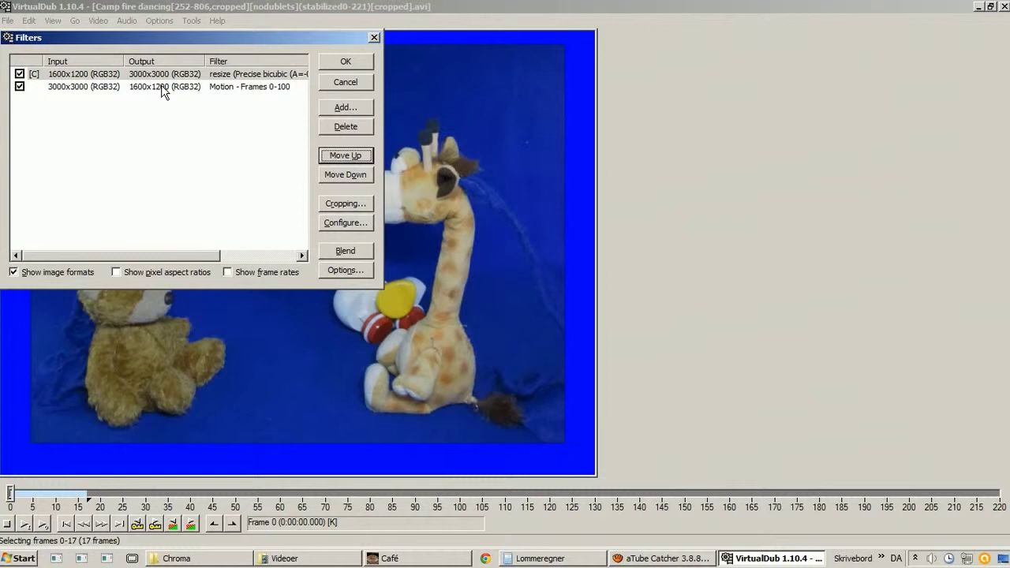
double_click(161, 87)
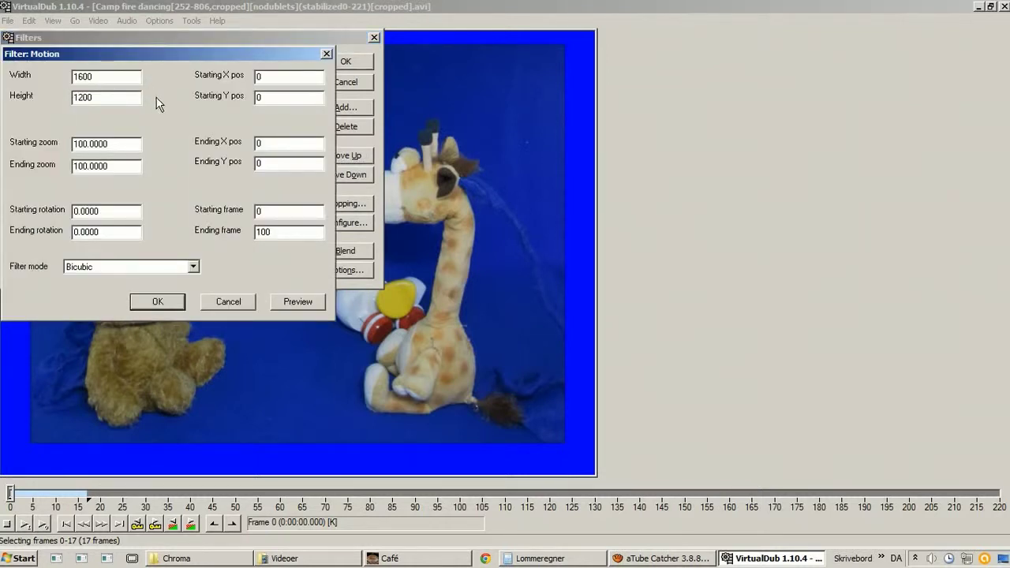
click(310, 301)
right_click(474, 251)
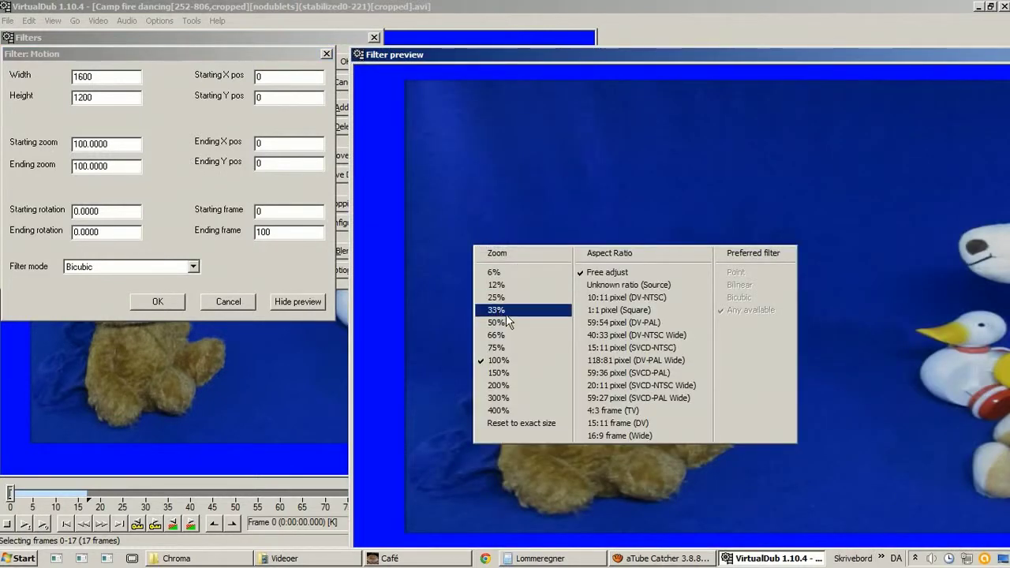
click(506, 318)
drag(525, 52, 562, 37)
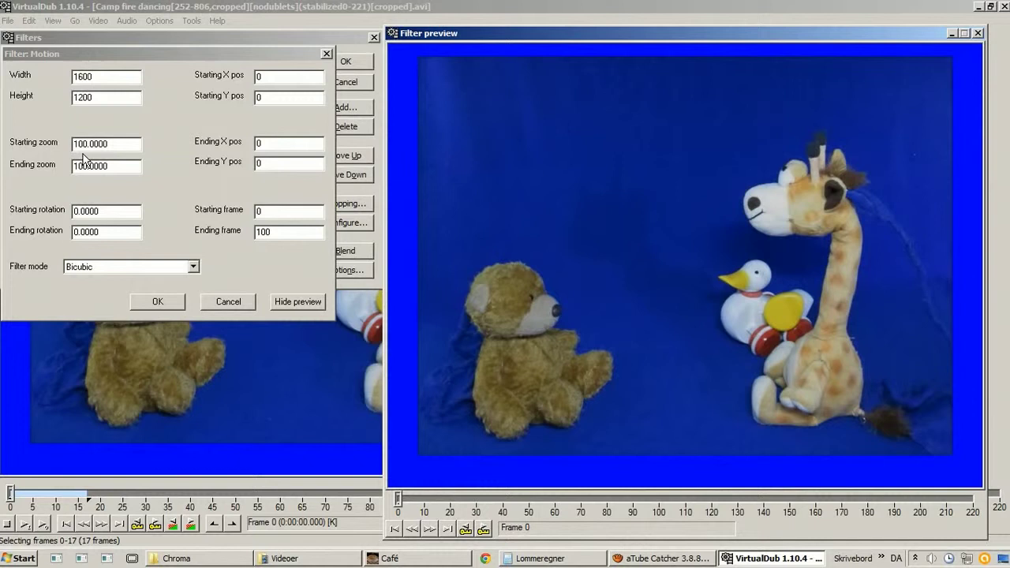
Set the Motion starting zoom to 50 and step through the preview
drag(83, 145, 70, 146)
text(5)
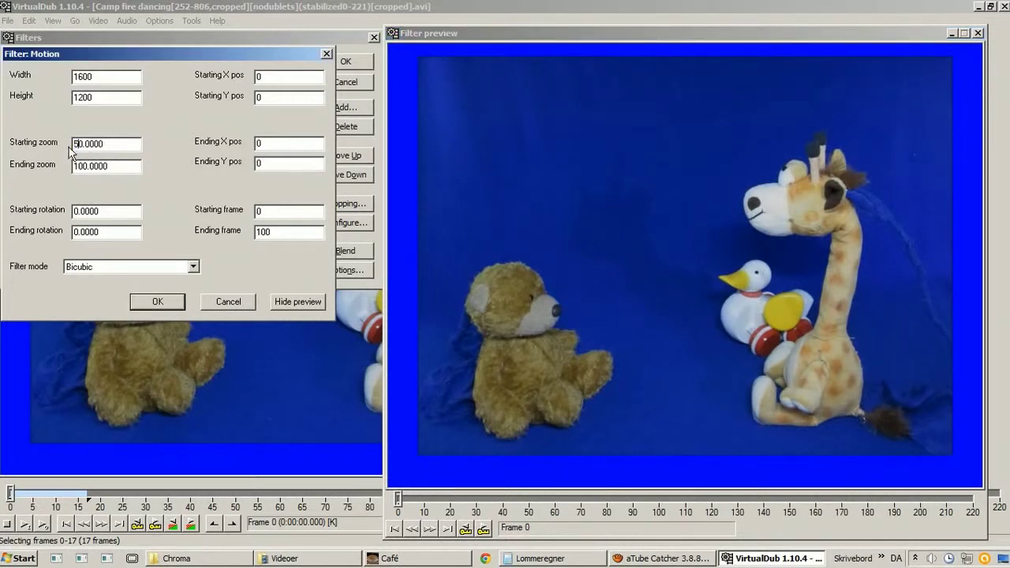
click(485, 265)
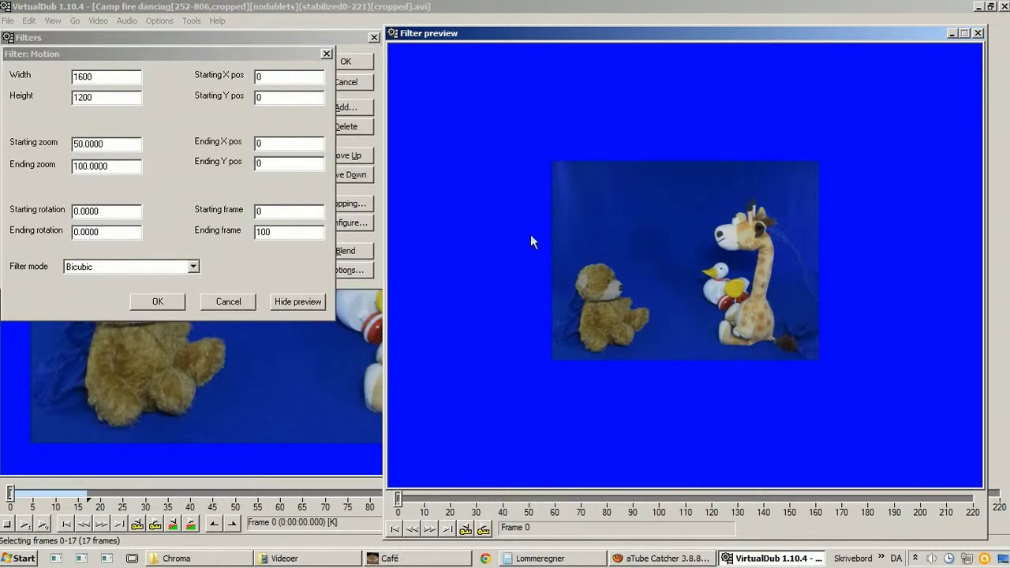
key(Right)
key(Right)
key(Right)
key(Right)
key(Right)
key(Right)
key(Right)
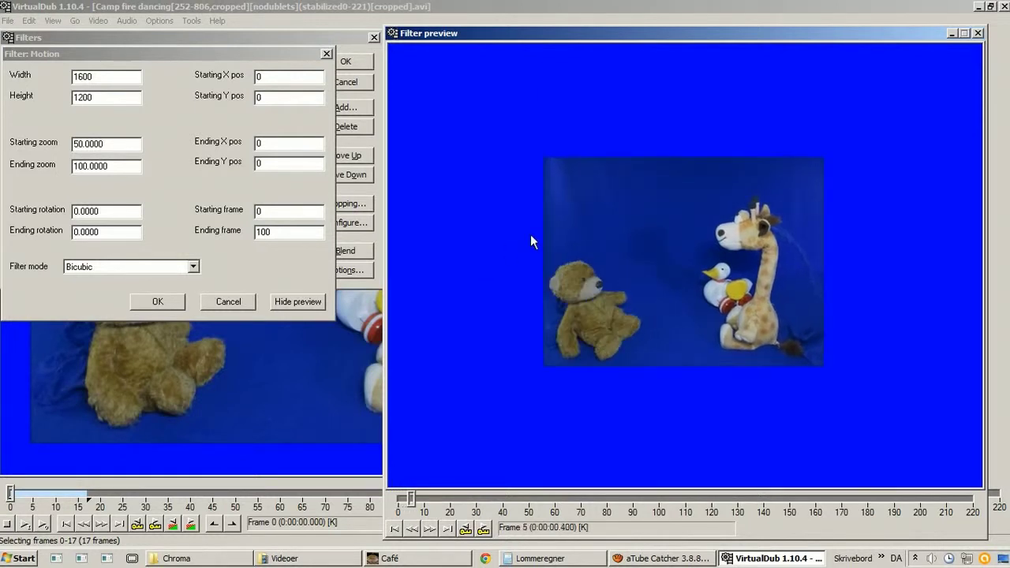
key(Right)
key(Right)
key(Right)
key(Right)
key(Right)
key(Right)
key(Right)
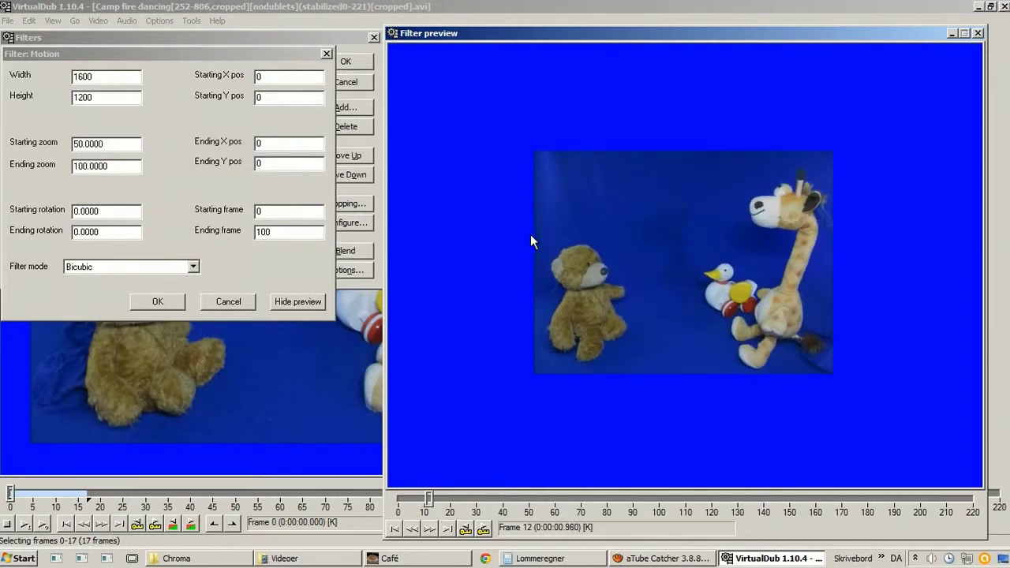
key(Home)
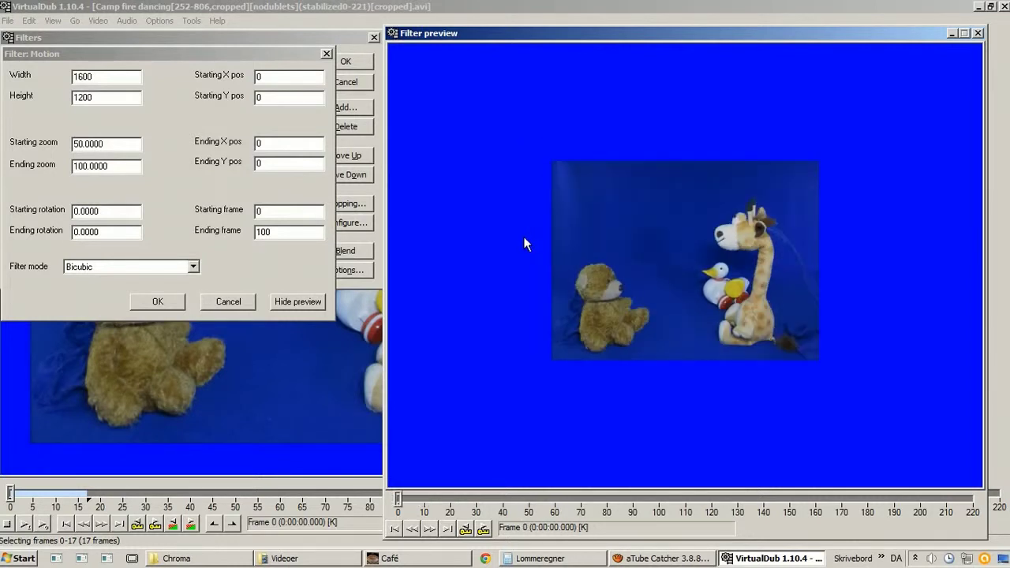
Set the ending frame to 17 and step the preview to frame 17
click(268, 233)
double_click(277, 232)
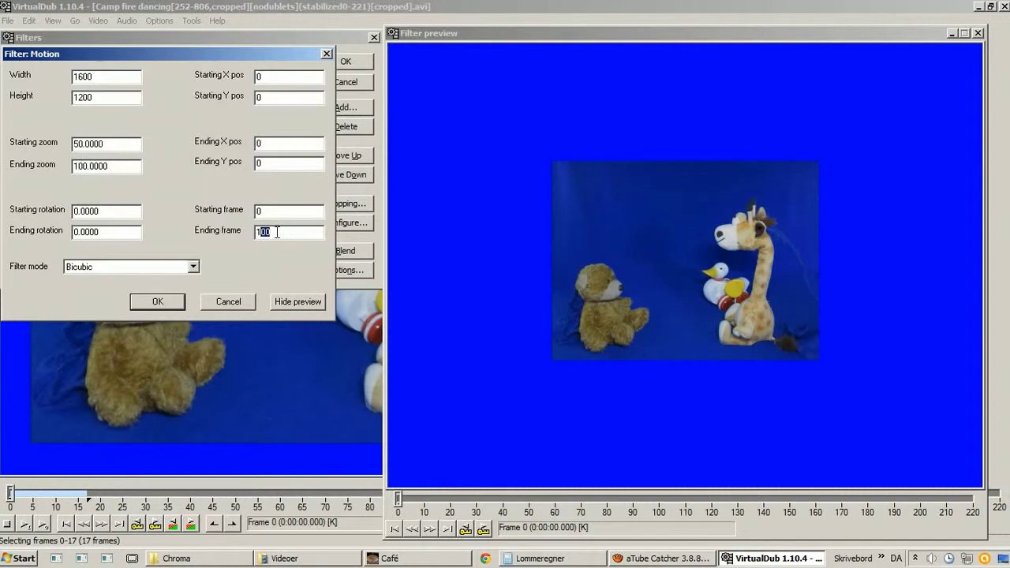
text(17)
click(464, 245)
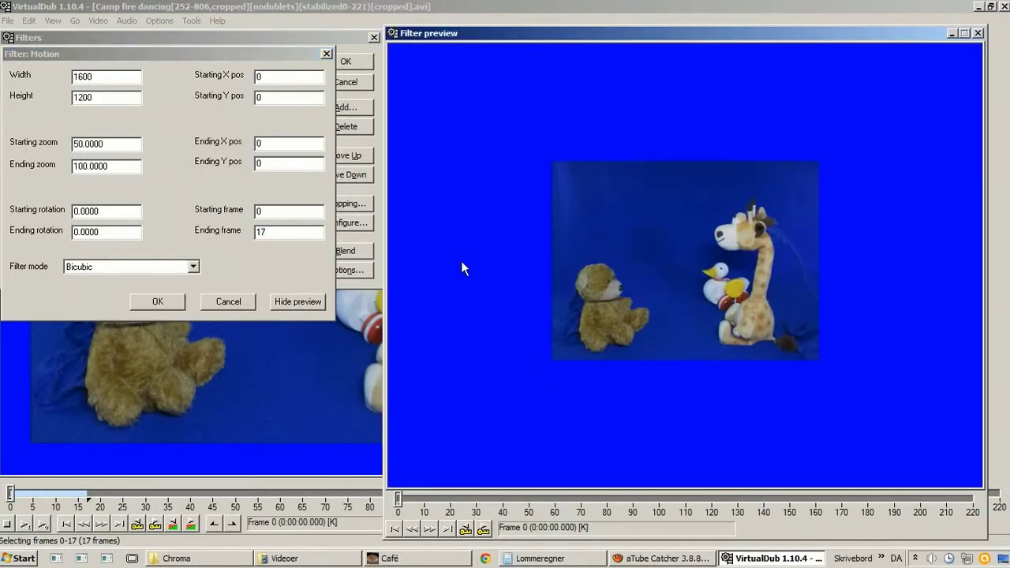
key(Right)
key(Right)
key(Right)
key(Right)
key(Right)
key(Right)
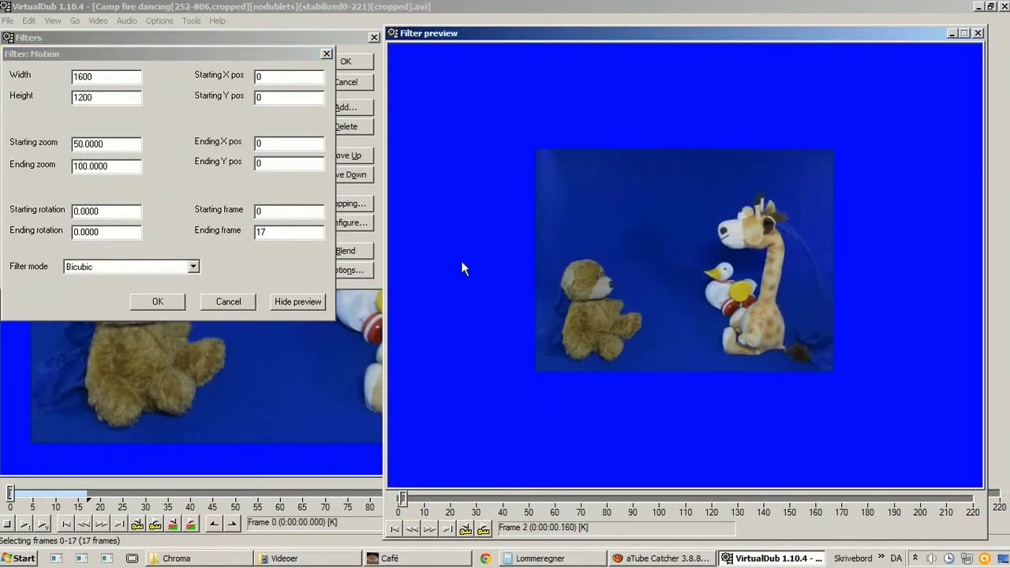
key(Right)
key(Right)
key(Right)
key(Right)
key(Right)
key(Right)
key(Right)
key(Right)
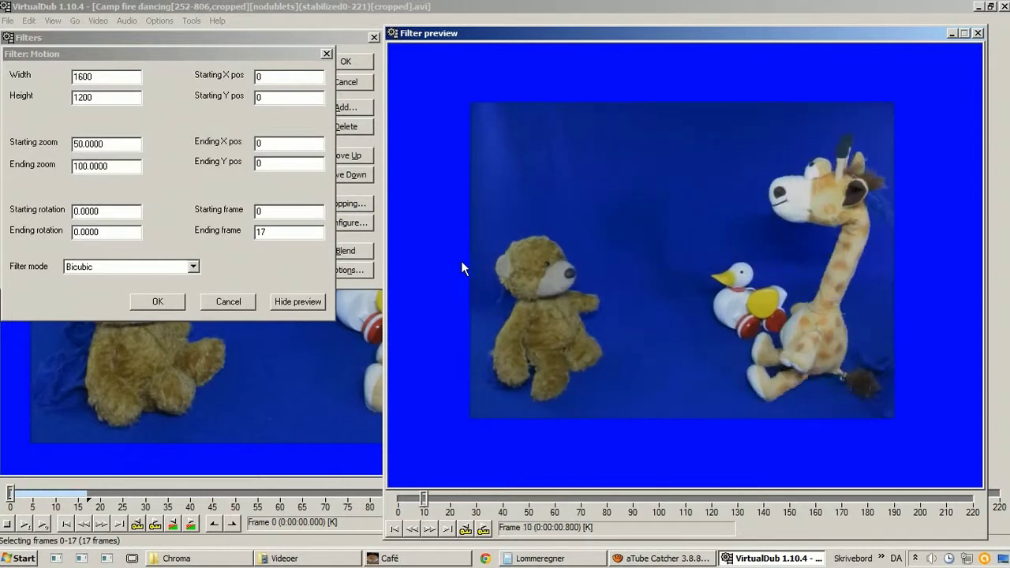
key(Right)
key(Right)
key(Right)
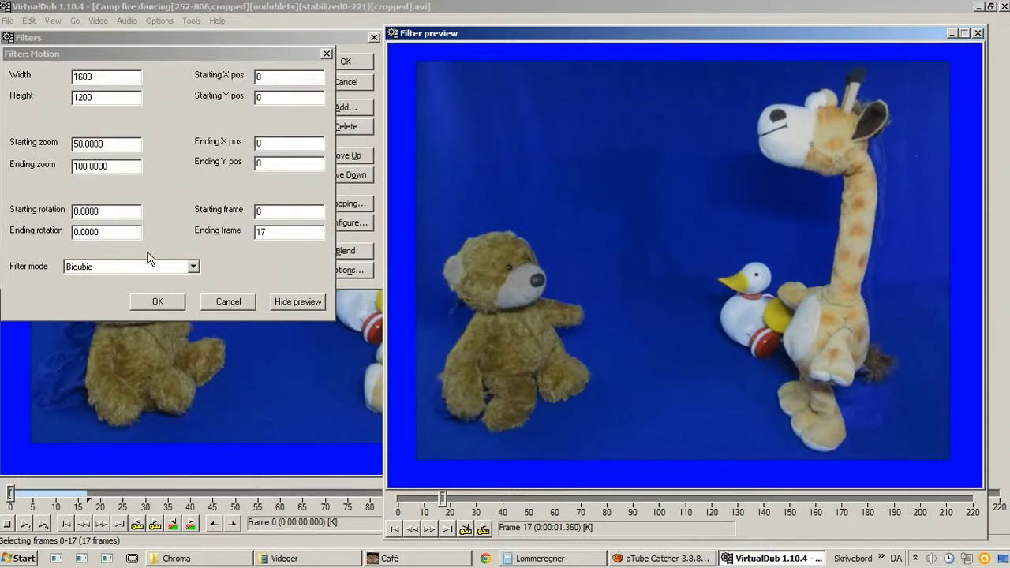
Set the ending zoom to 150 and step the preview back to frame 0
click(79, 167)
key(Delete)
text(5)
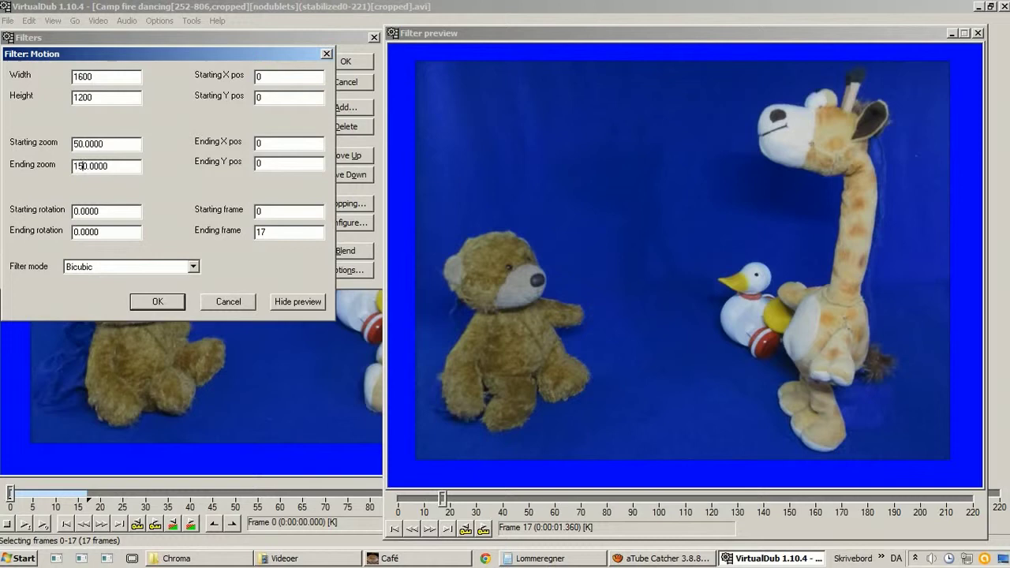
click(447, 226)
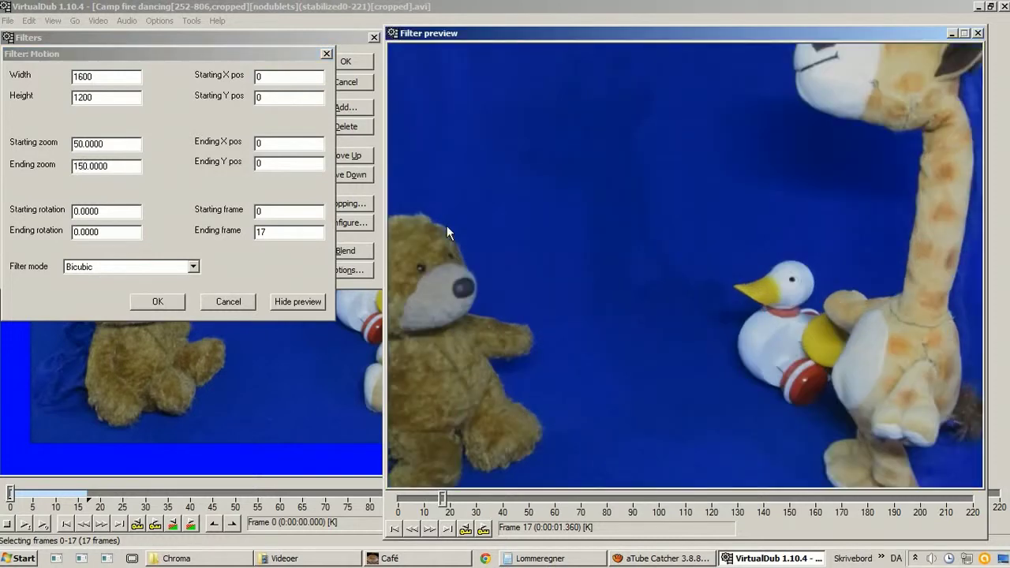
key(Left)
key(Left)
key(Left)
key(Left)
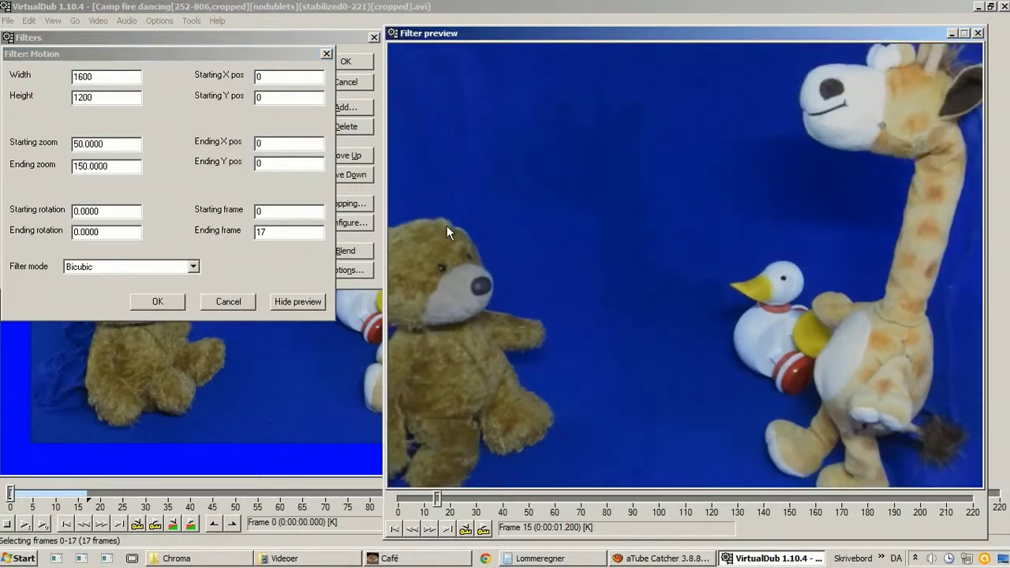
key(Left)
key(Left)
key(Left)
key(Left)
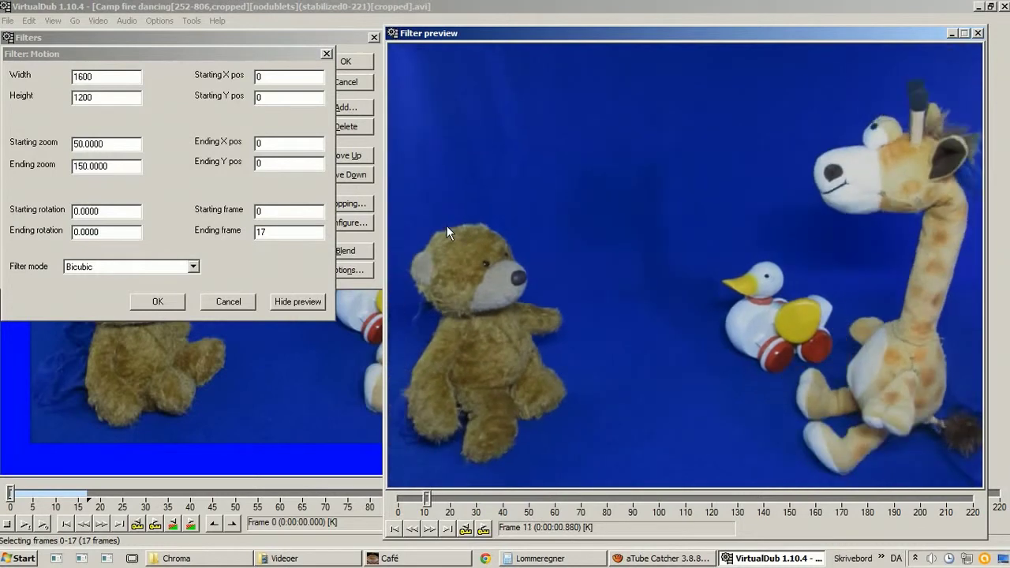
key(Left)
key(Left)
key(Left)
key(Left)
key(Left)
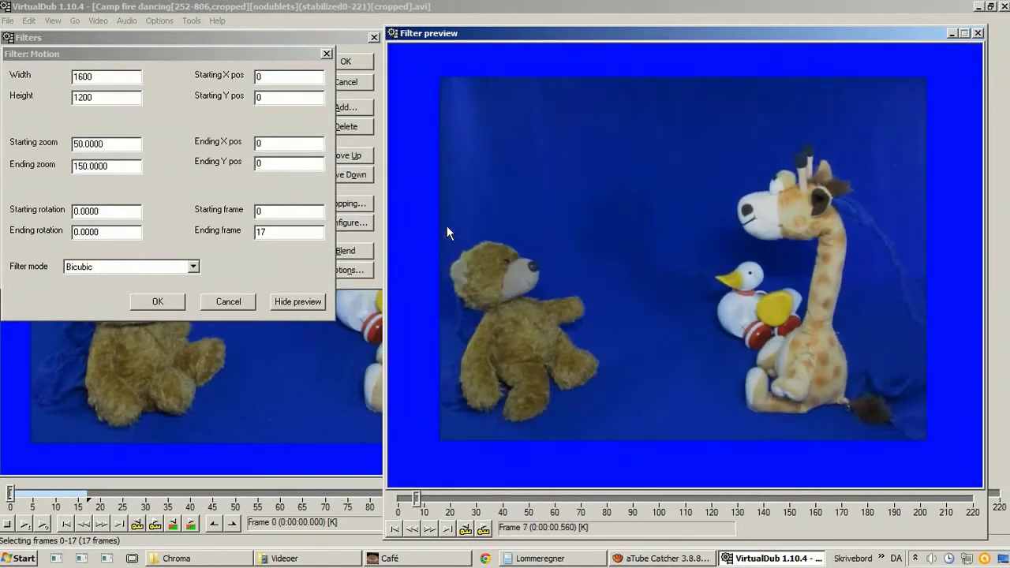
key(Left)
key(Left)
key(Left)
key(Left)
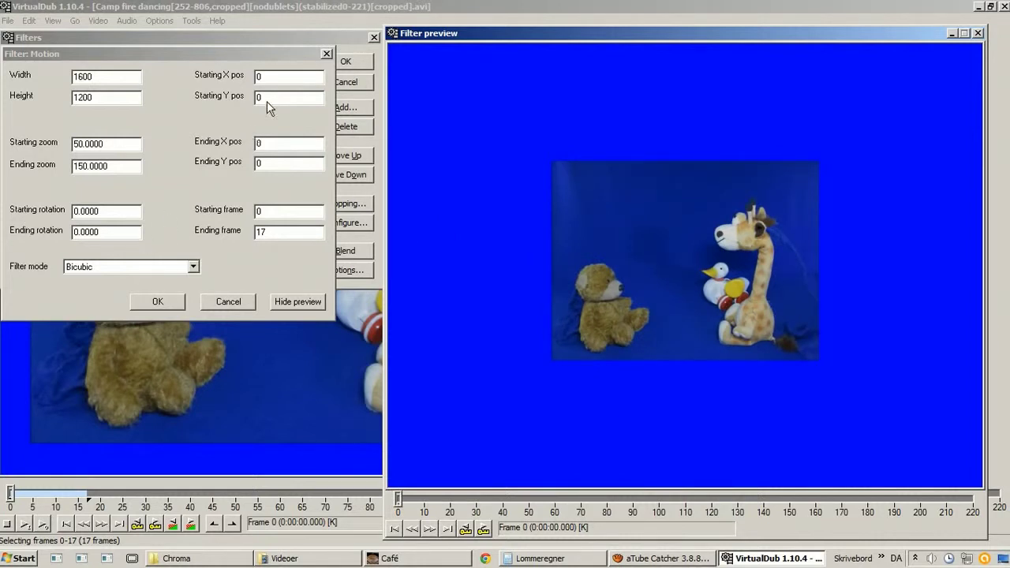
Set the Motion starting position to X −200, Y 300
click(268, 75)
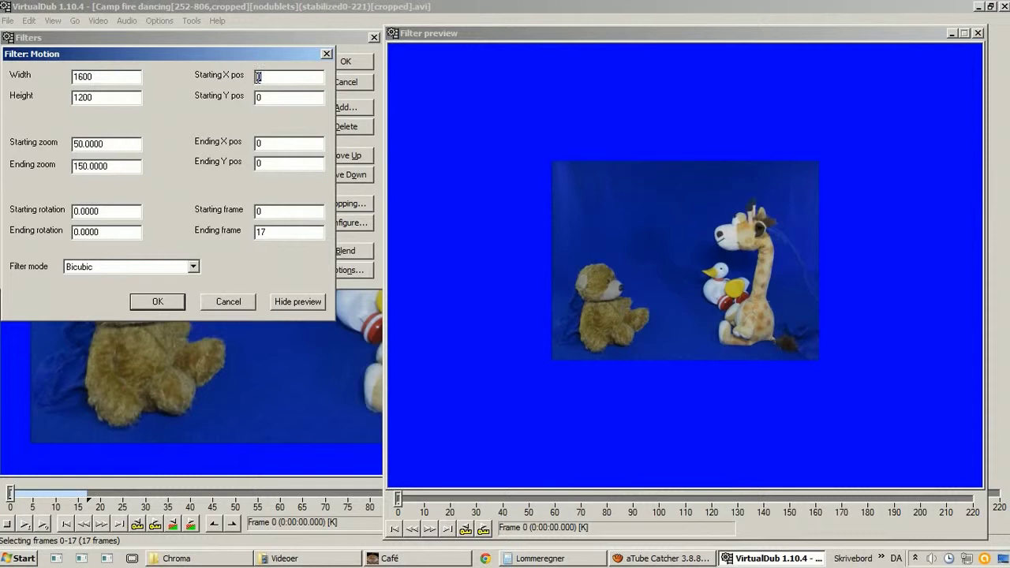
key(BackSpace)
text(200)
text(-)
click(449, 153)
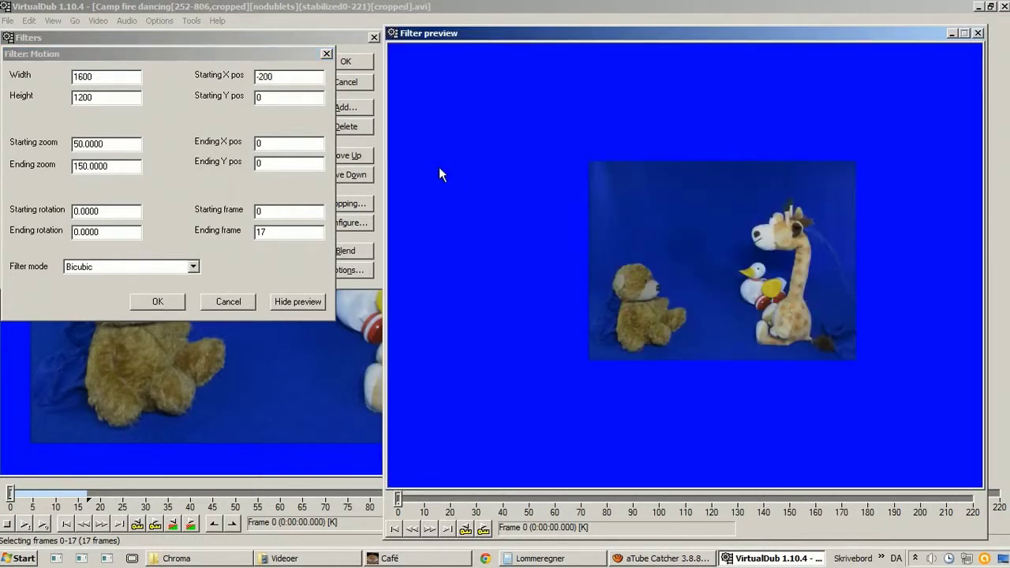
double_click(258, 97)
double_click(258, 97)
text(300)
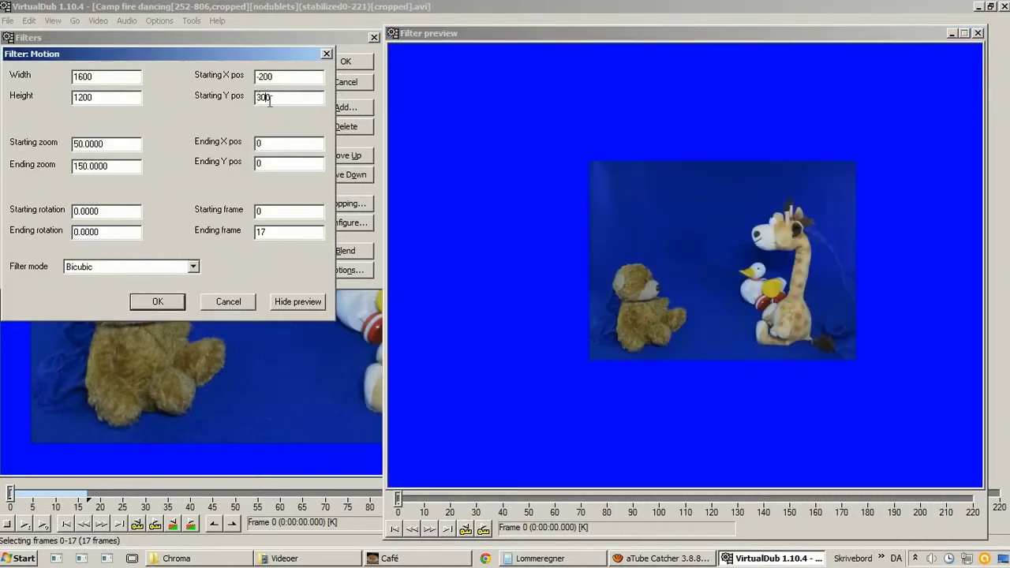
click(468, 219)
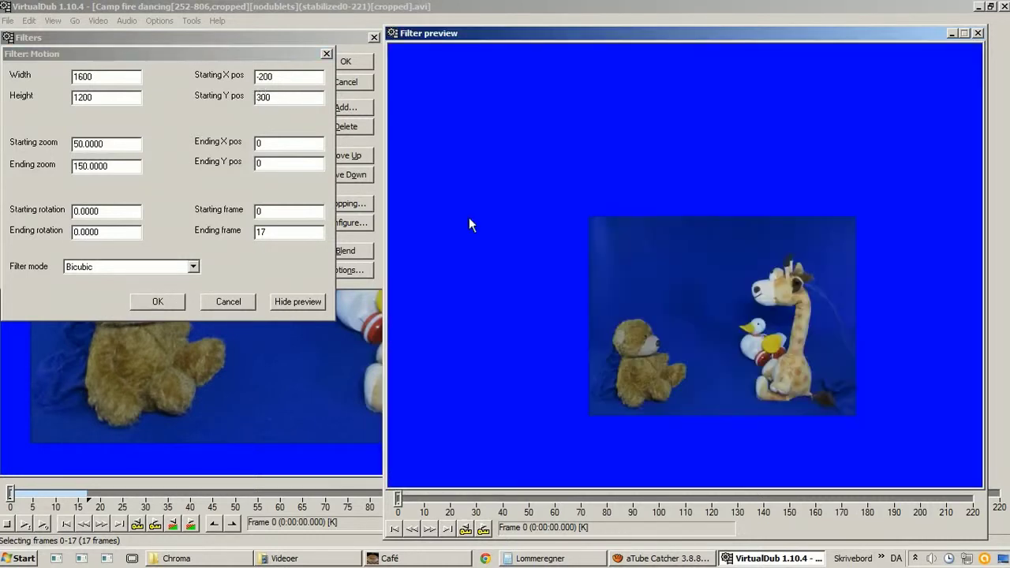
Jump the preview to frame 17 and set Ending X pos to 50
key(ctrl+g)
text(17)
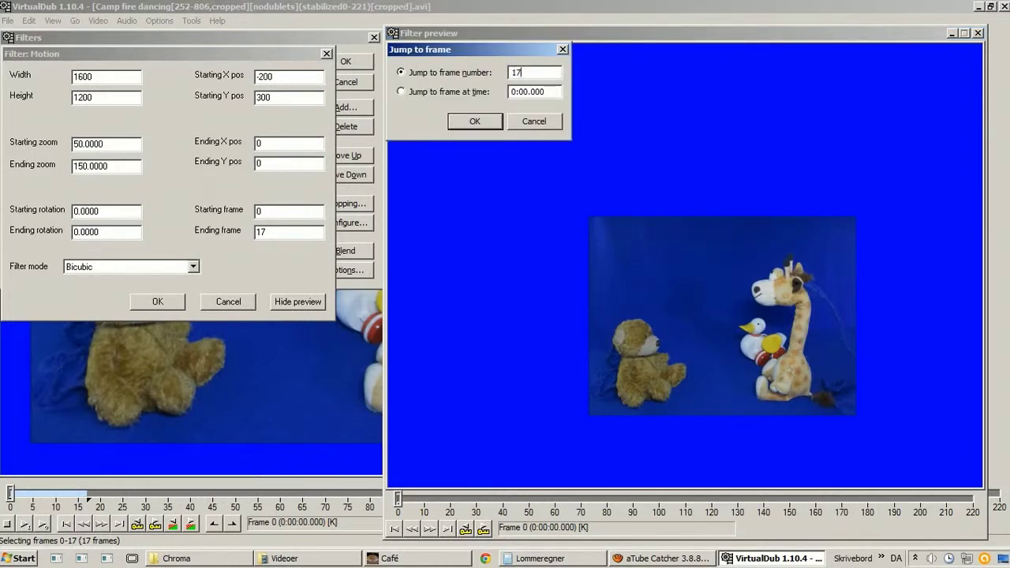
click(481, 122)
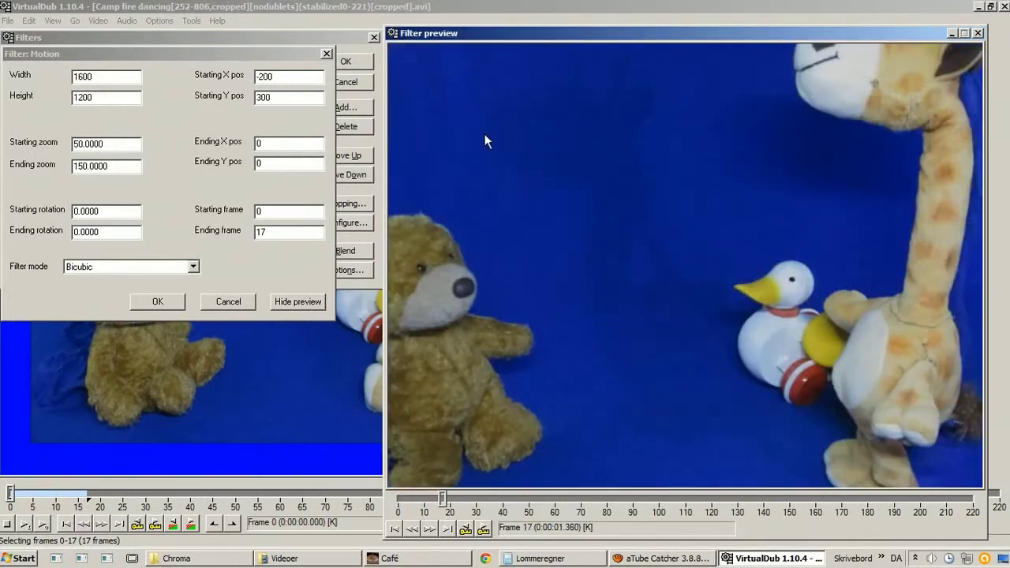
click(268, 143)
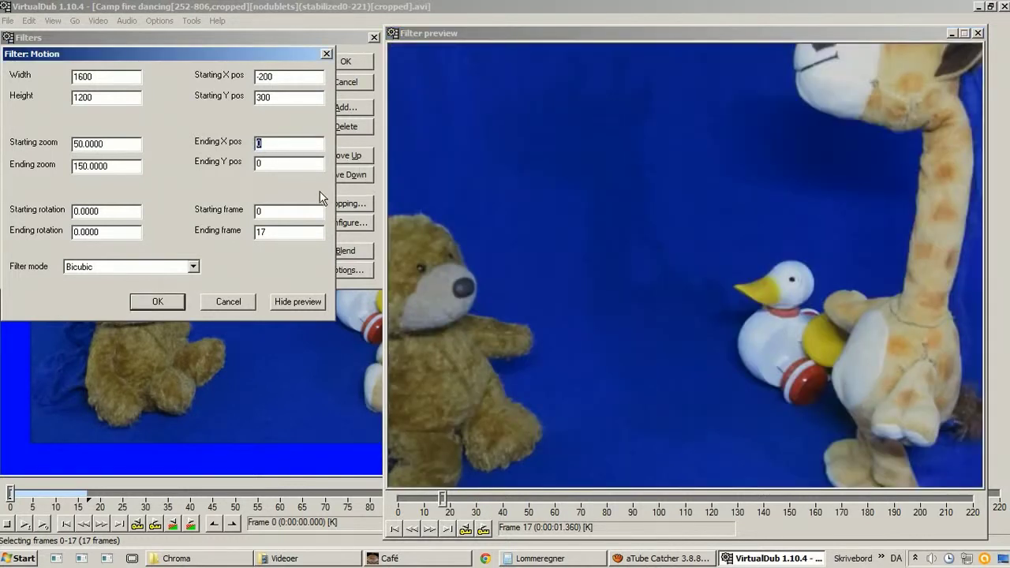
text(50)
click(519, 185)
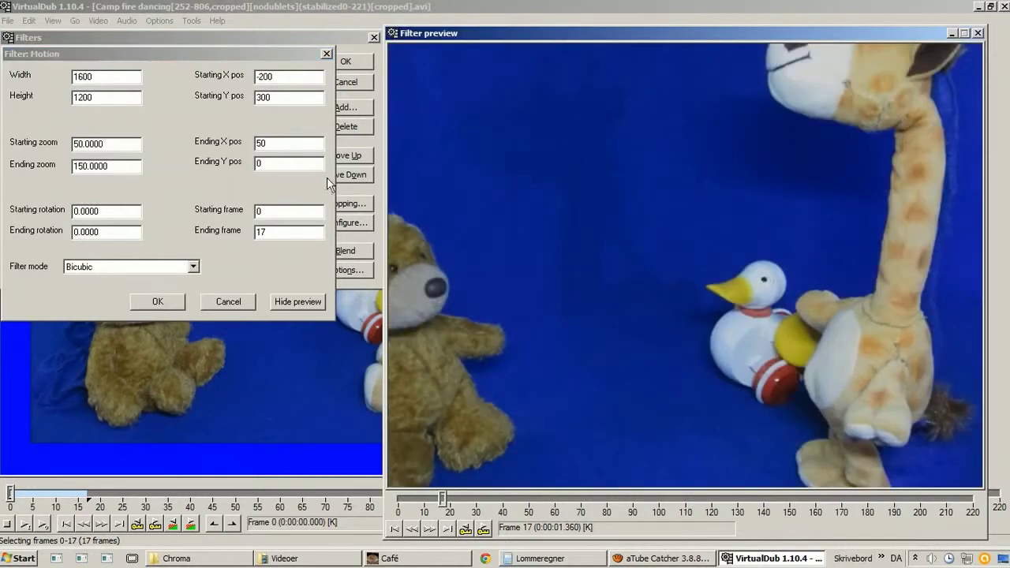
Set Ending Y pos to −200 and step the preview back to the first frame
click(277, 164)
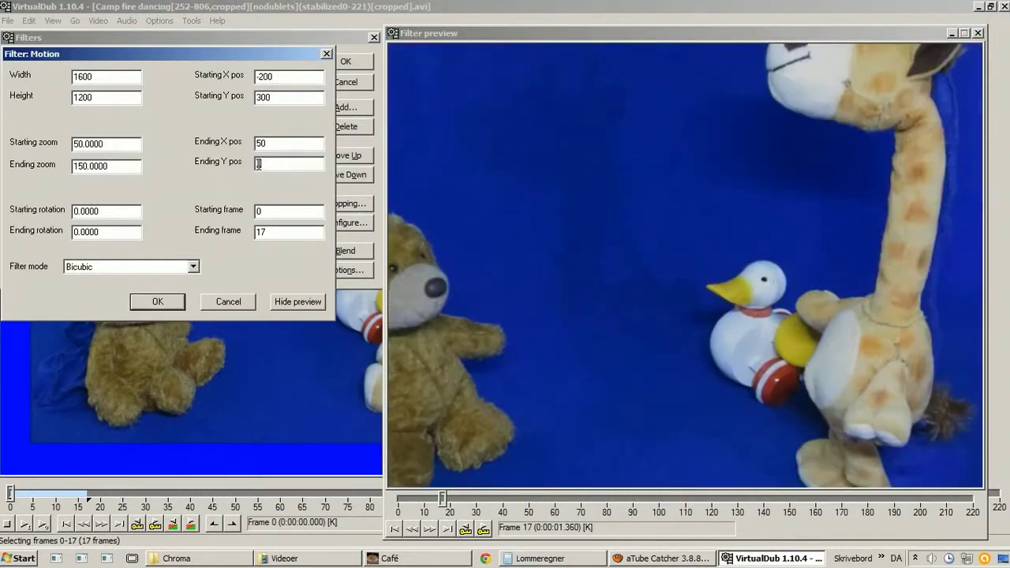
key(BackSpace)
text(-200)
click(529, 168)
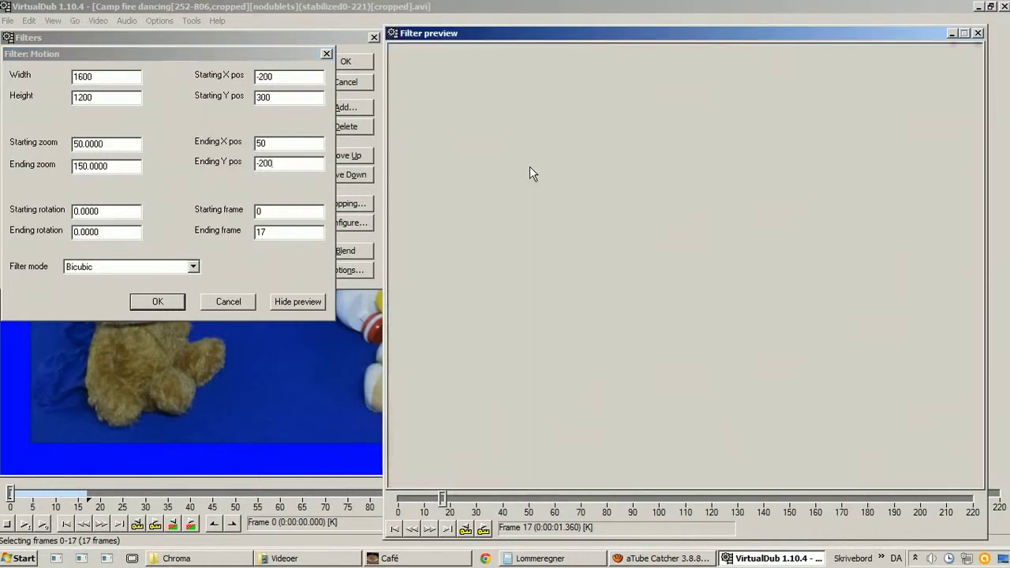
key(Left)
key(Left)
key(Left)
key(Left)
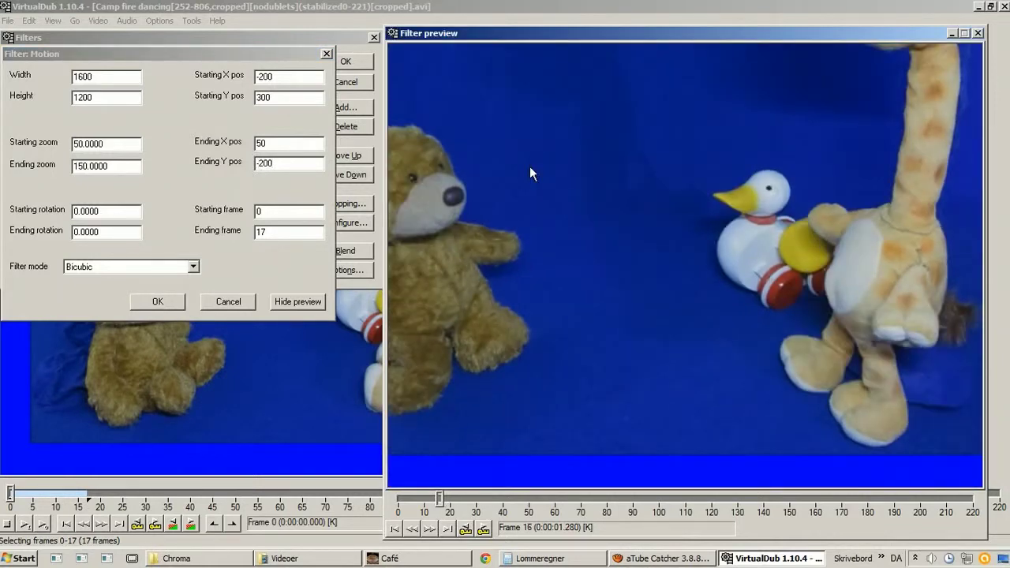
key(Left)
key(Left)
key(Left)
key(Left)
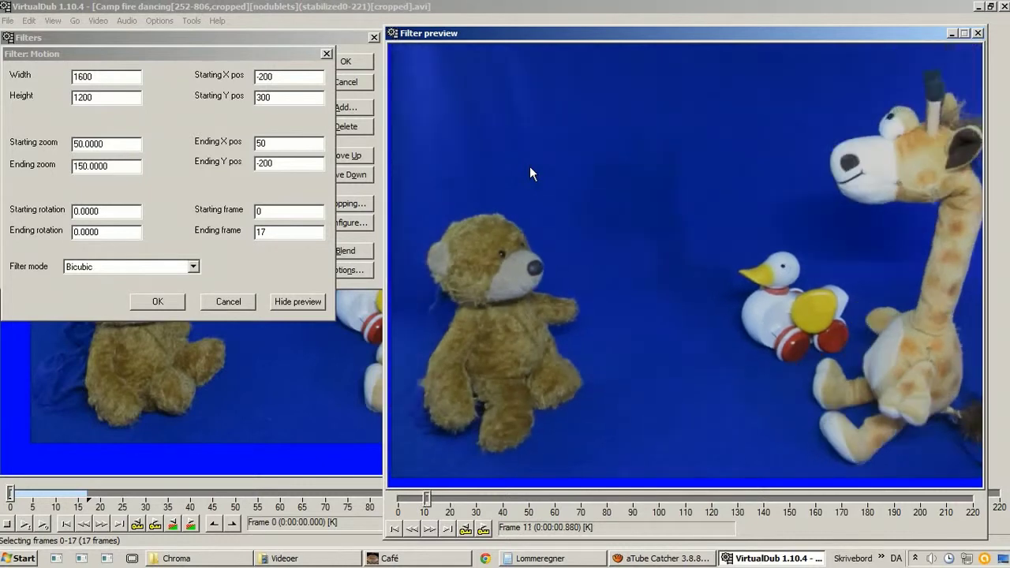
key(Left)
key(Left)
key(Left)
key(Left)
key(Left)
key(Left)
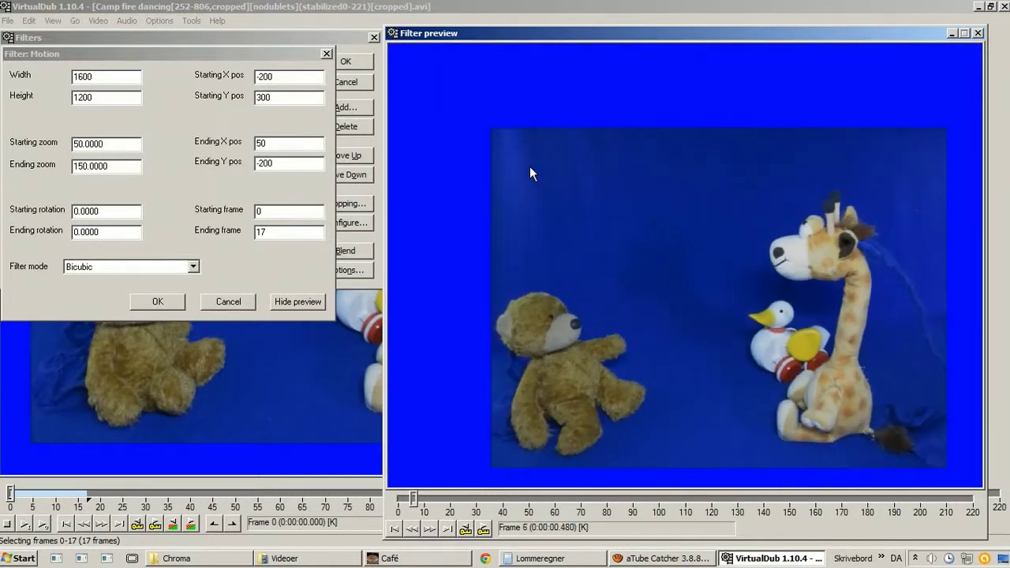
key(Left)
key(Left)
key(Left)
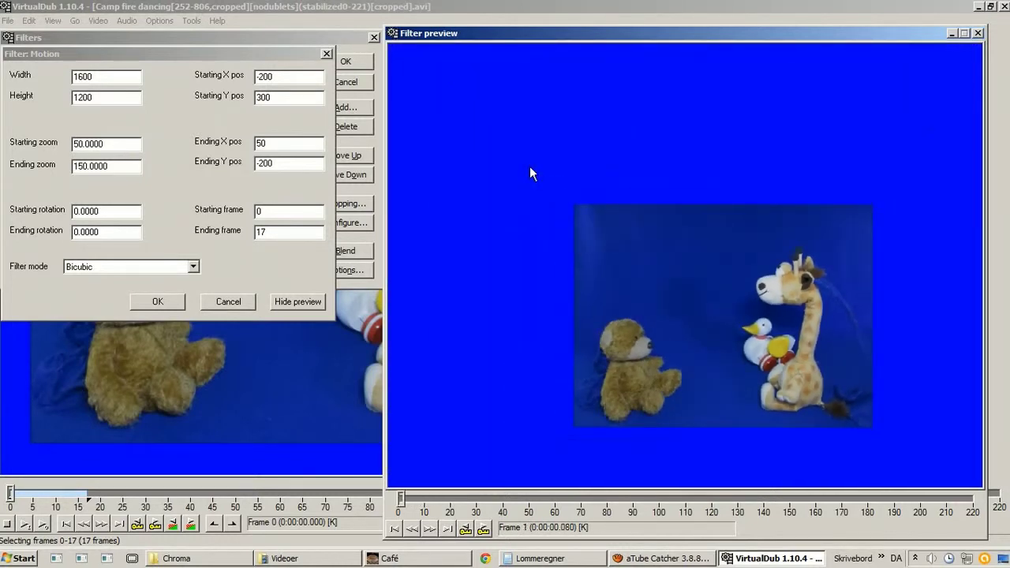
Set the Motion starting rotation to 2
click(75, 211)
text(2)
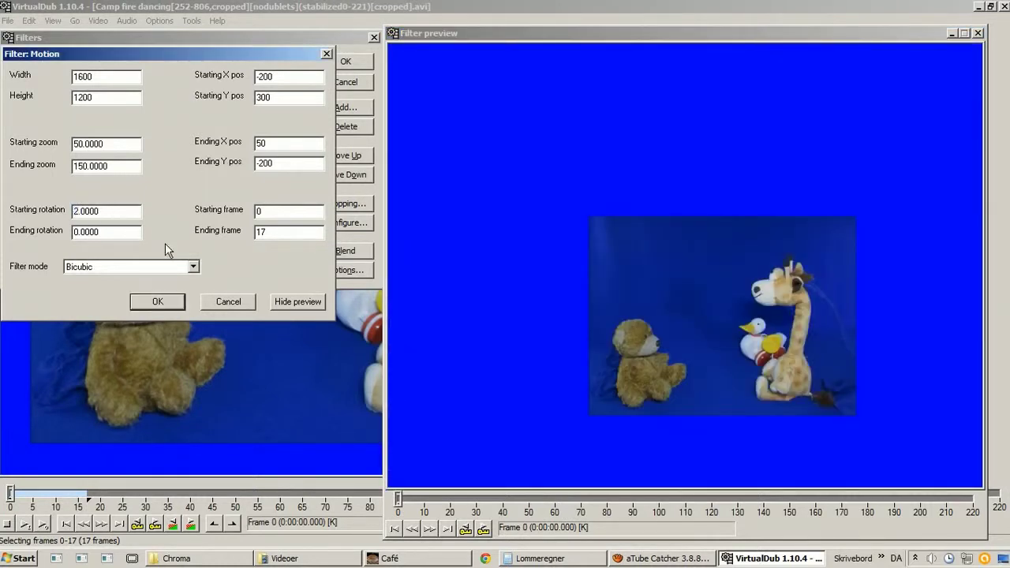
click(484, 236)
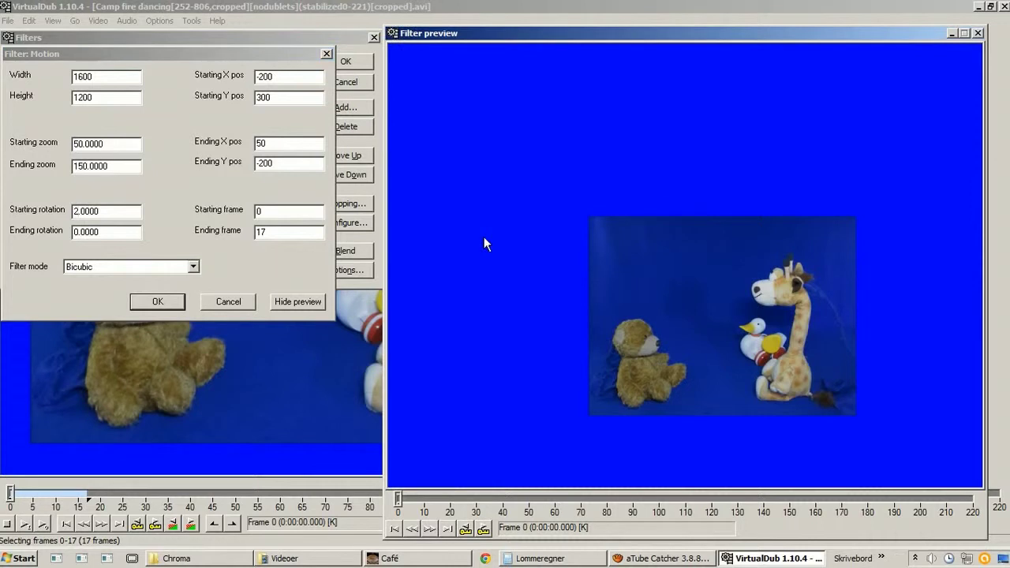
Set the ending rotation to -10 and step back through the preview frames
click(87, 238)
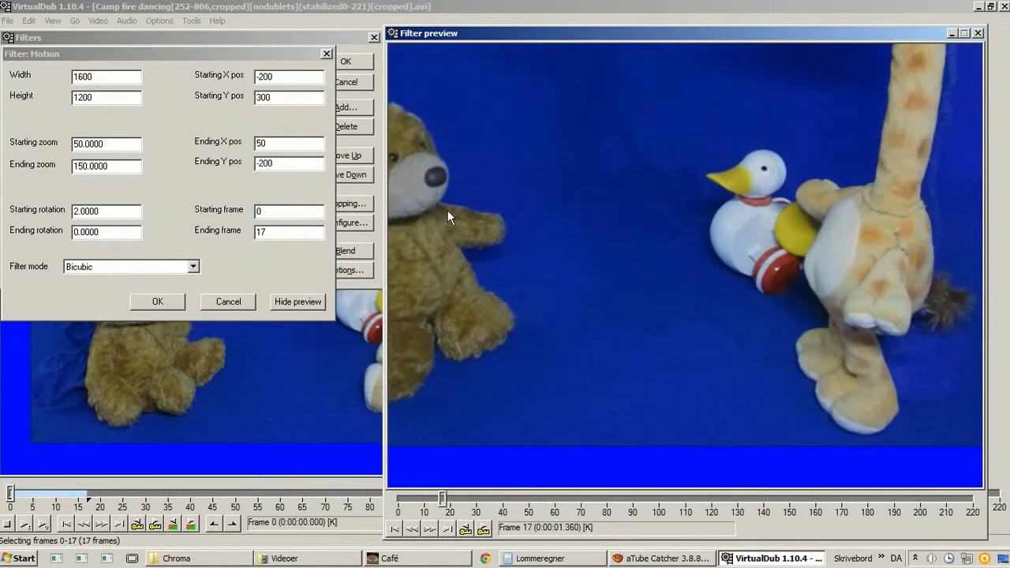
click(78, 232)
text(-1)
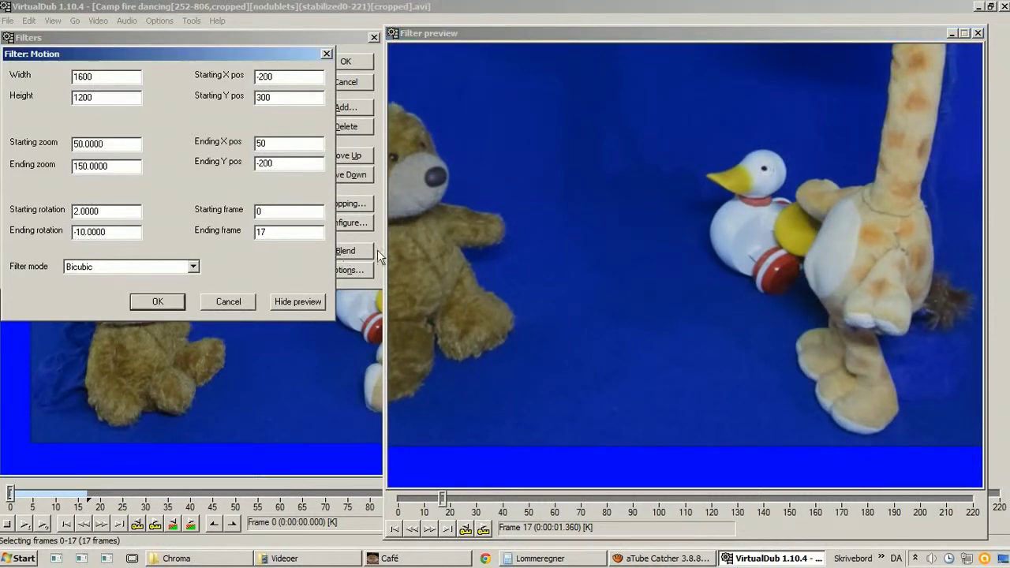
click(554, 232)
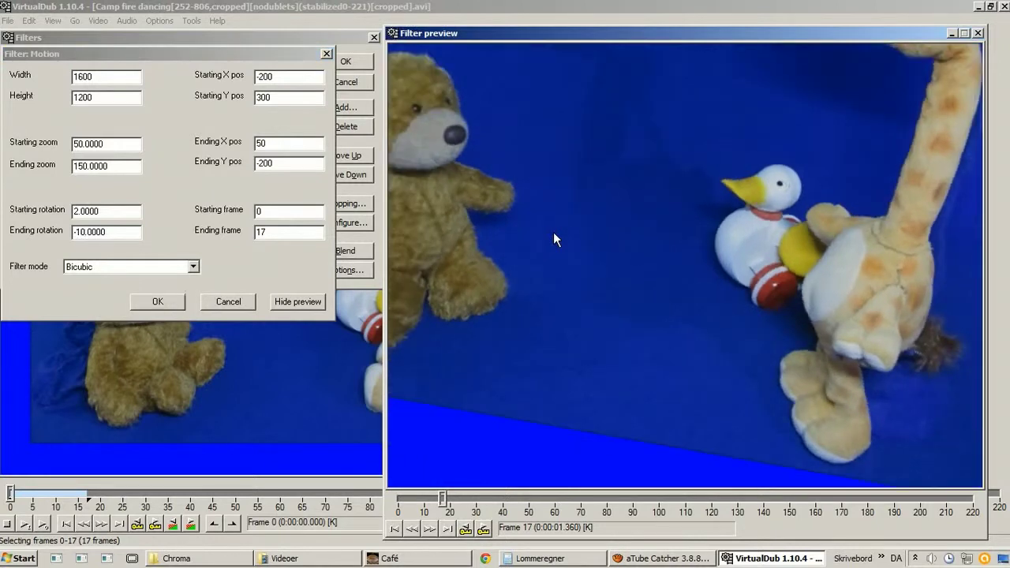
key(Left)
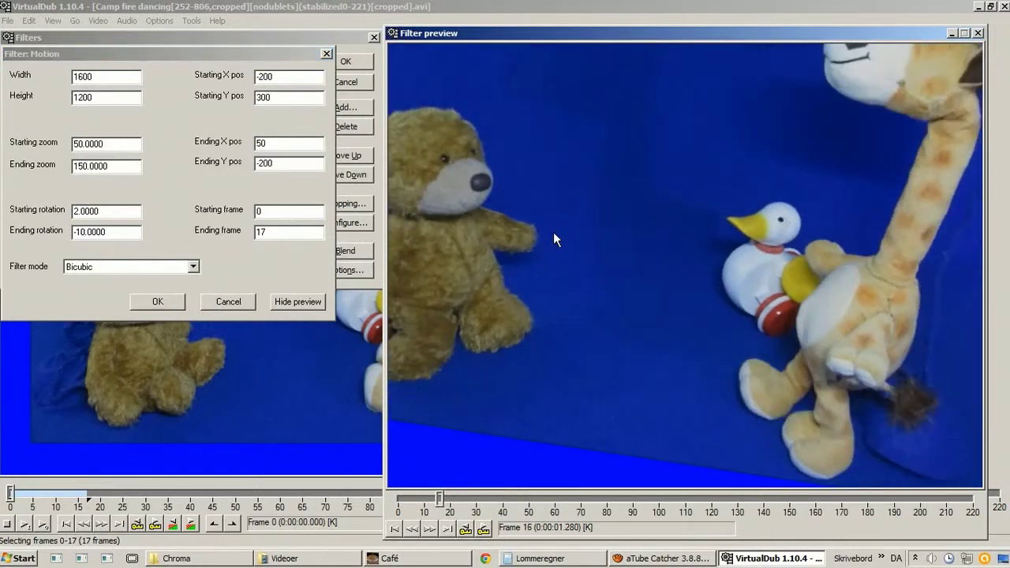
key(Left)
key(Left)
key(Left)
key(Left)
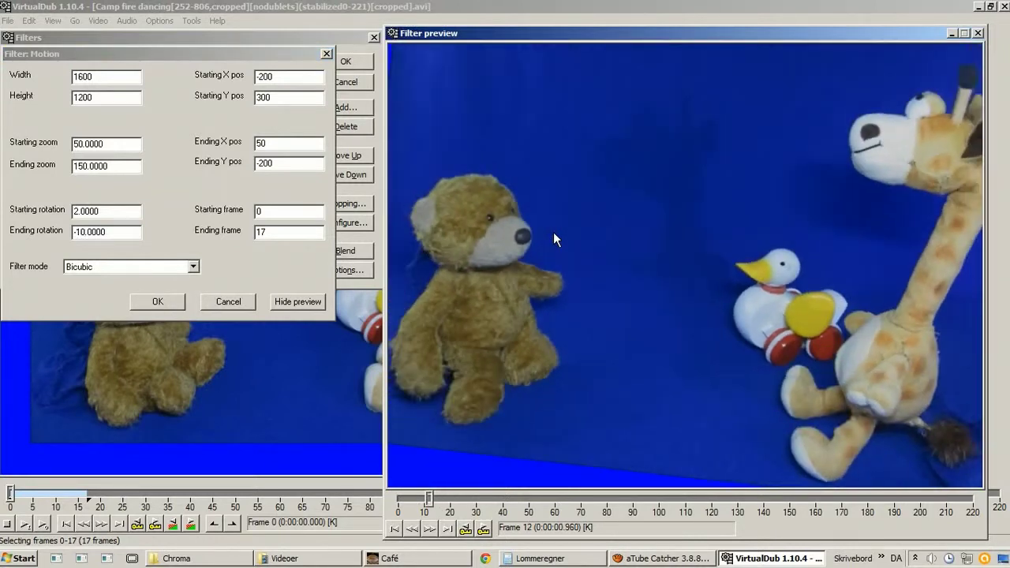
key(Left)
key(Left)
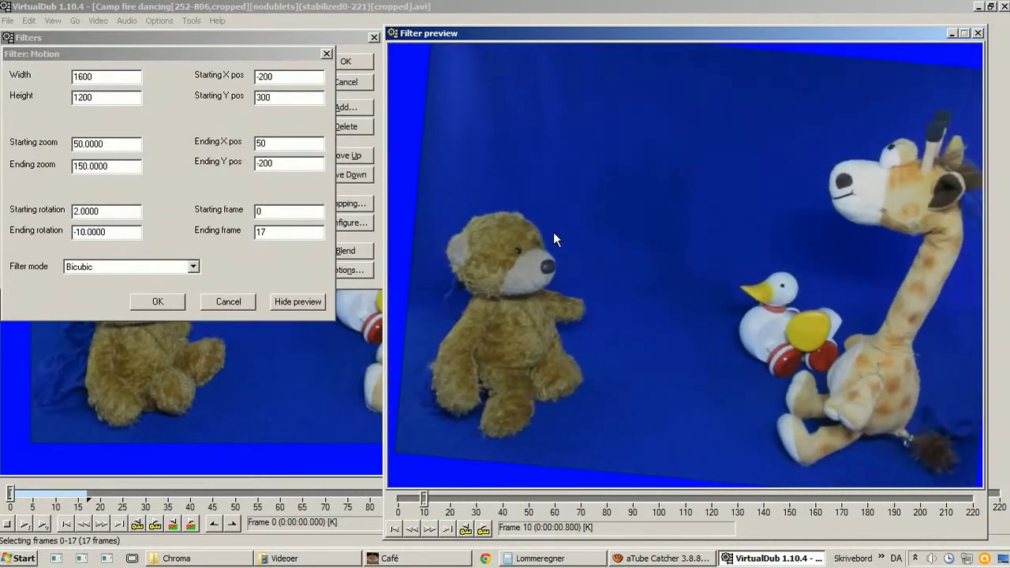
key(Left)
key(Left)
key(Left)
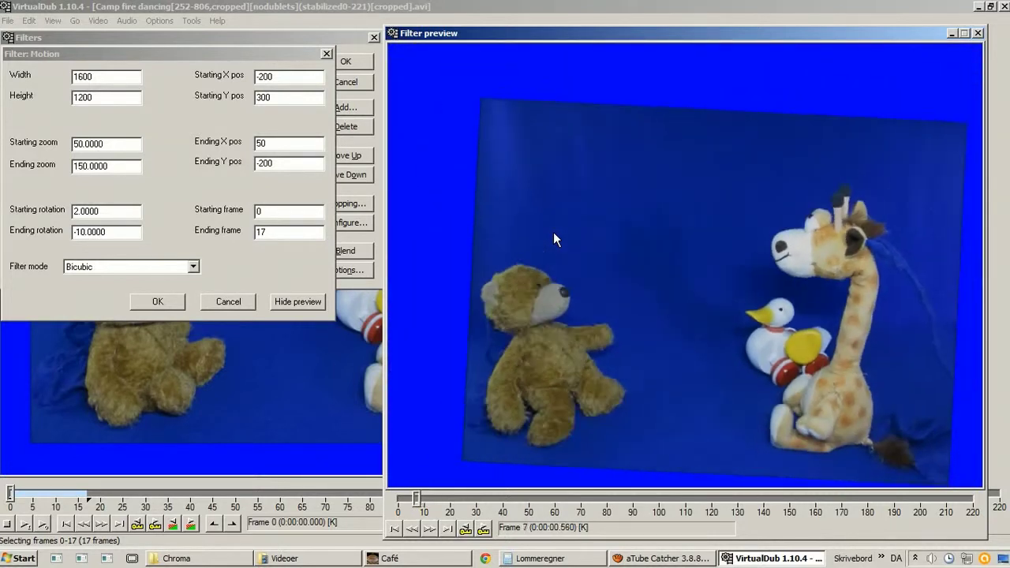
key(Left)
key(Left)
key(Left)
key(Left)
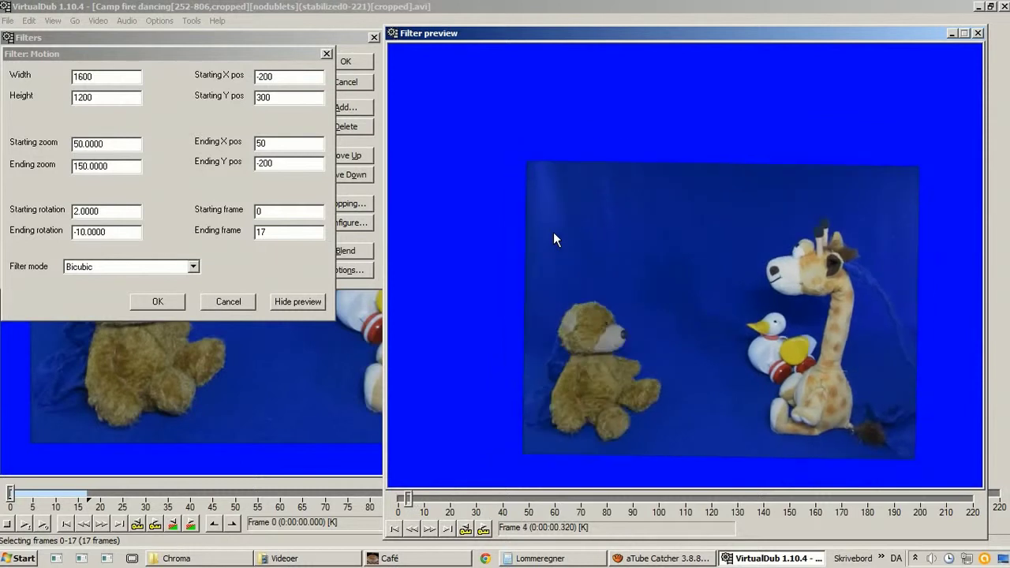
key(Left)
key(Left)
key(Left)
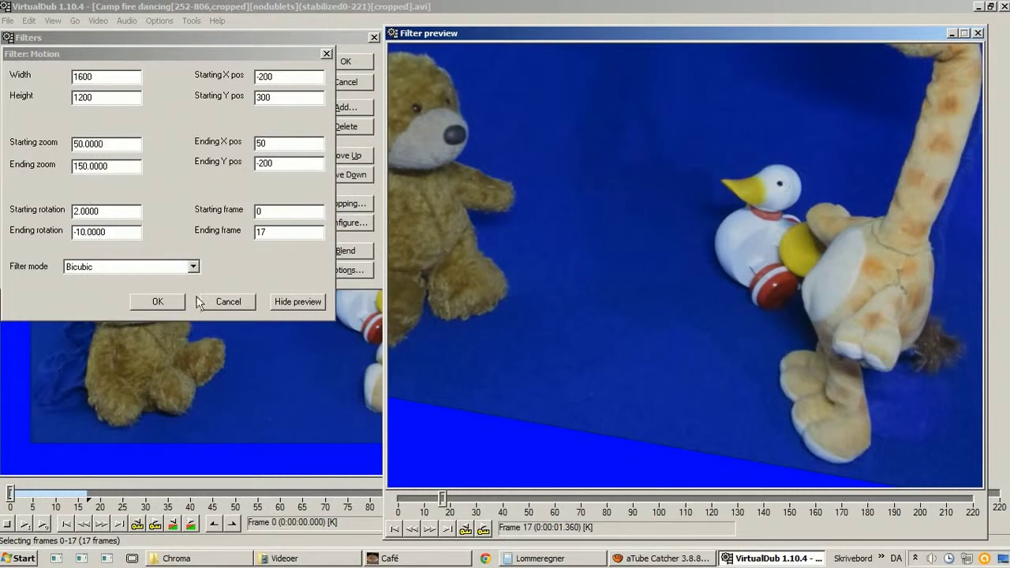
Accept the Motion filter and filter chain, then step through the animation to frame 17
click(161, 302)
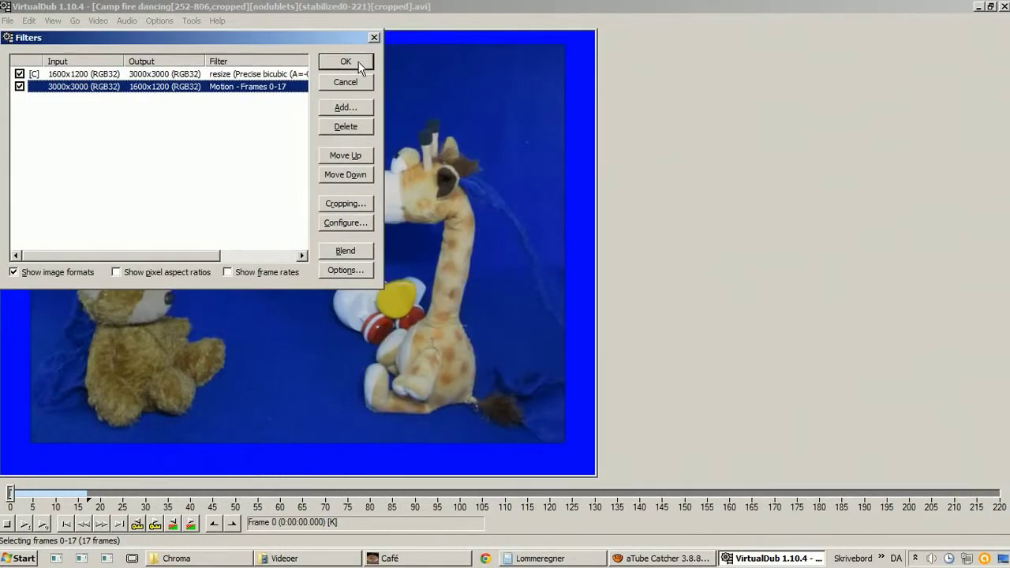
click(349, 62)
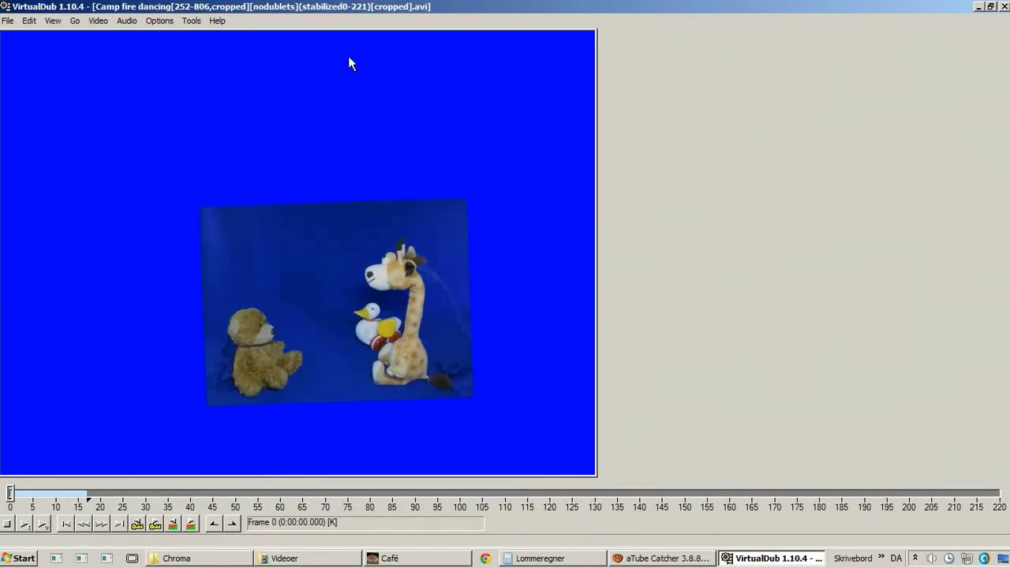
key(Right)
key(Right)
key(Right)
key(Right)
key(Right)
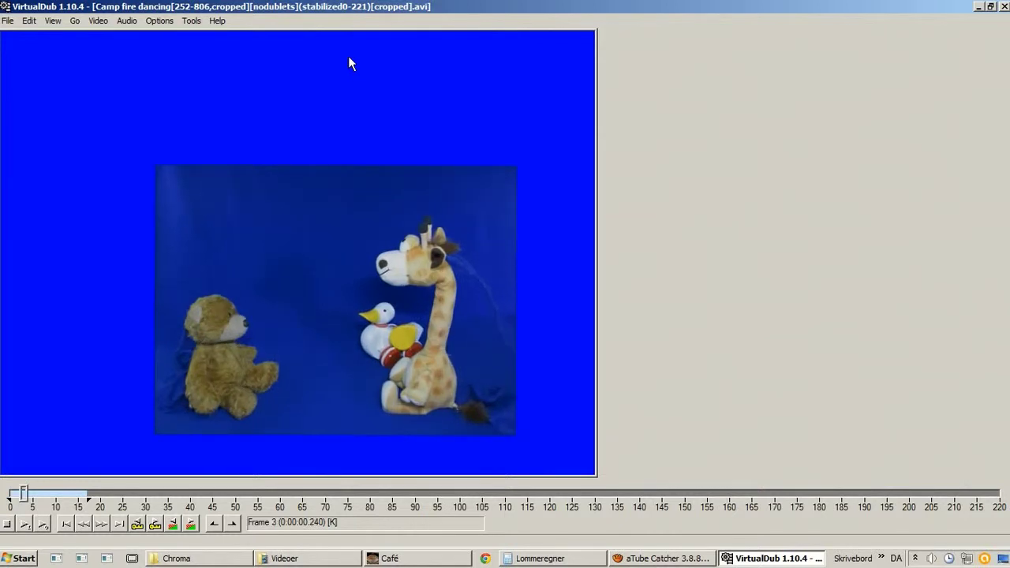
key(Right)
key(Right)
key(Right)
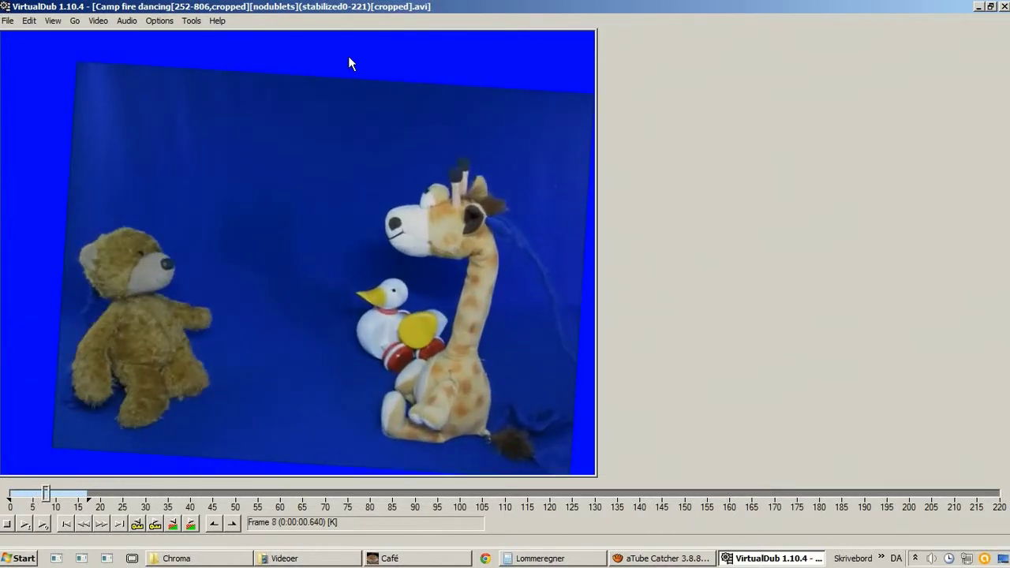
key(Right)
key(Right)
key(Right)
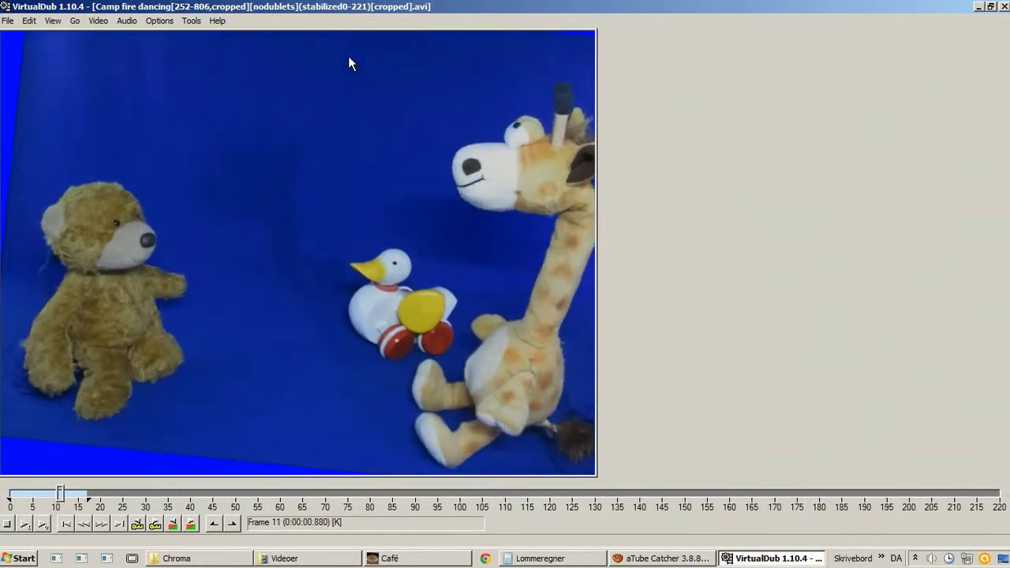
key(Right)
key(Right)
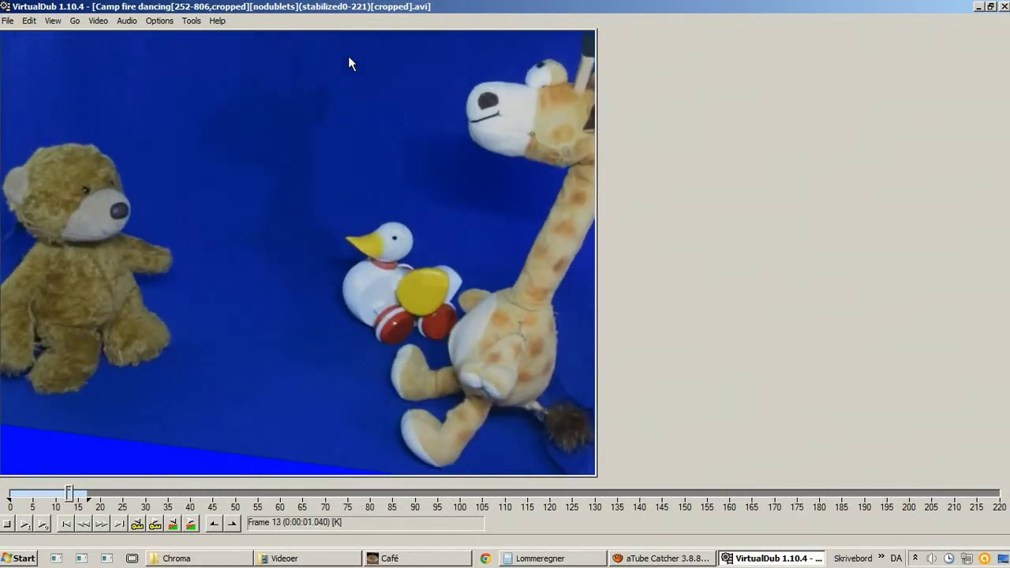
key(Right)
key(Right)
key(Right)
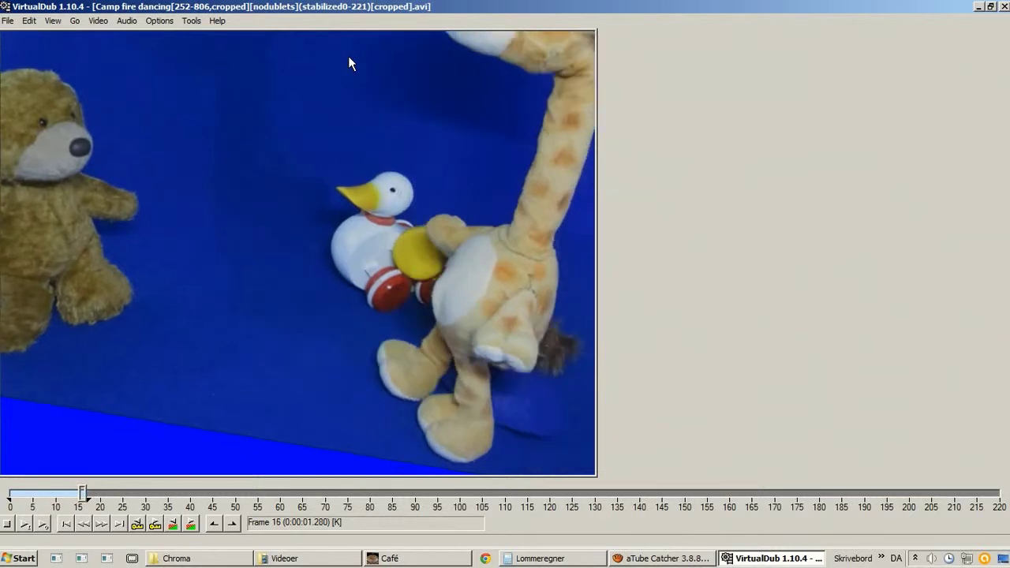
key(Right)
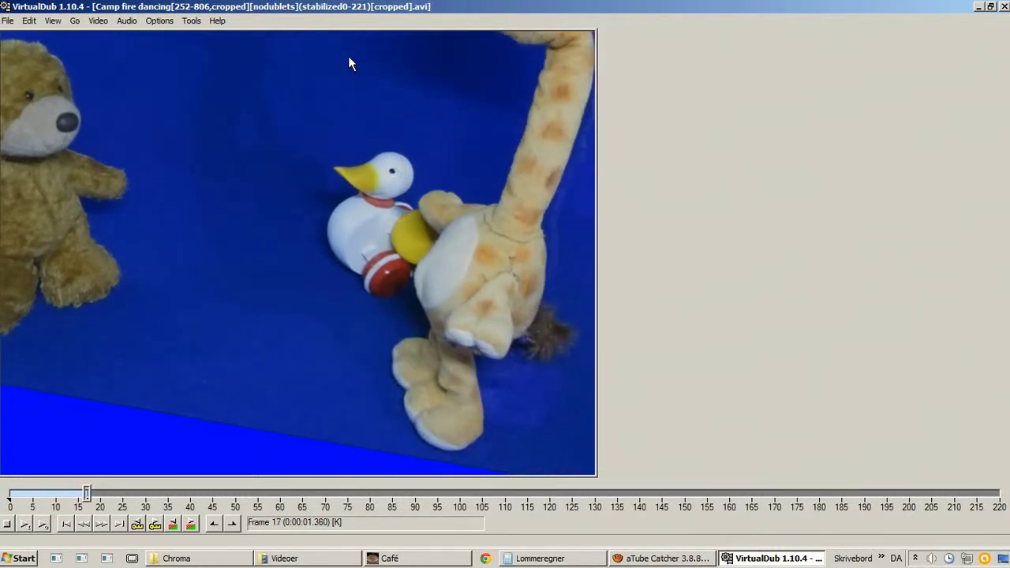
Return to frame 0 and close VirtualDub, back to the Chroma folder
click(66, 525)
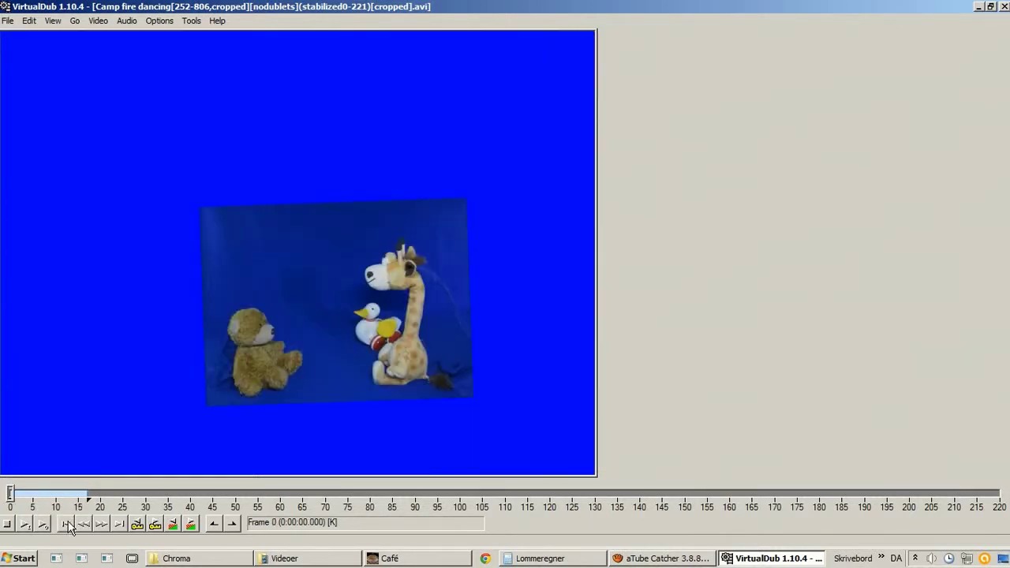
click(1004, 6)
click(756, 361)
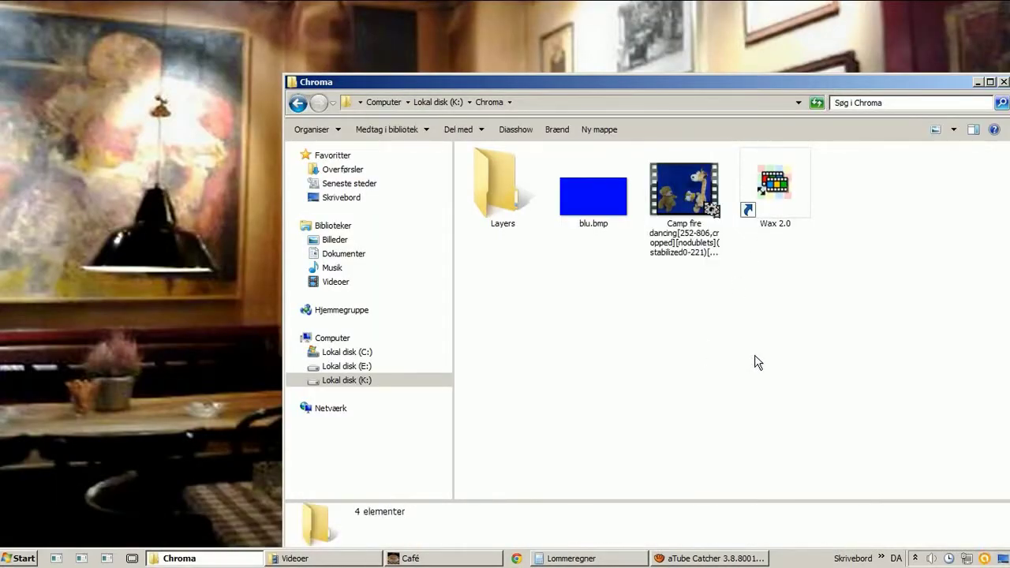